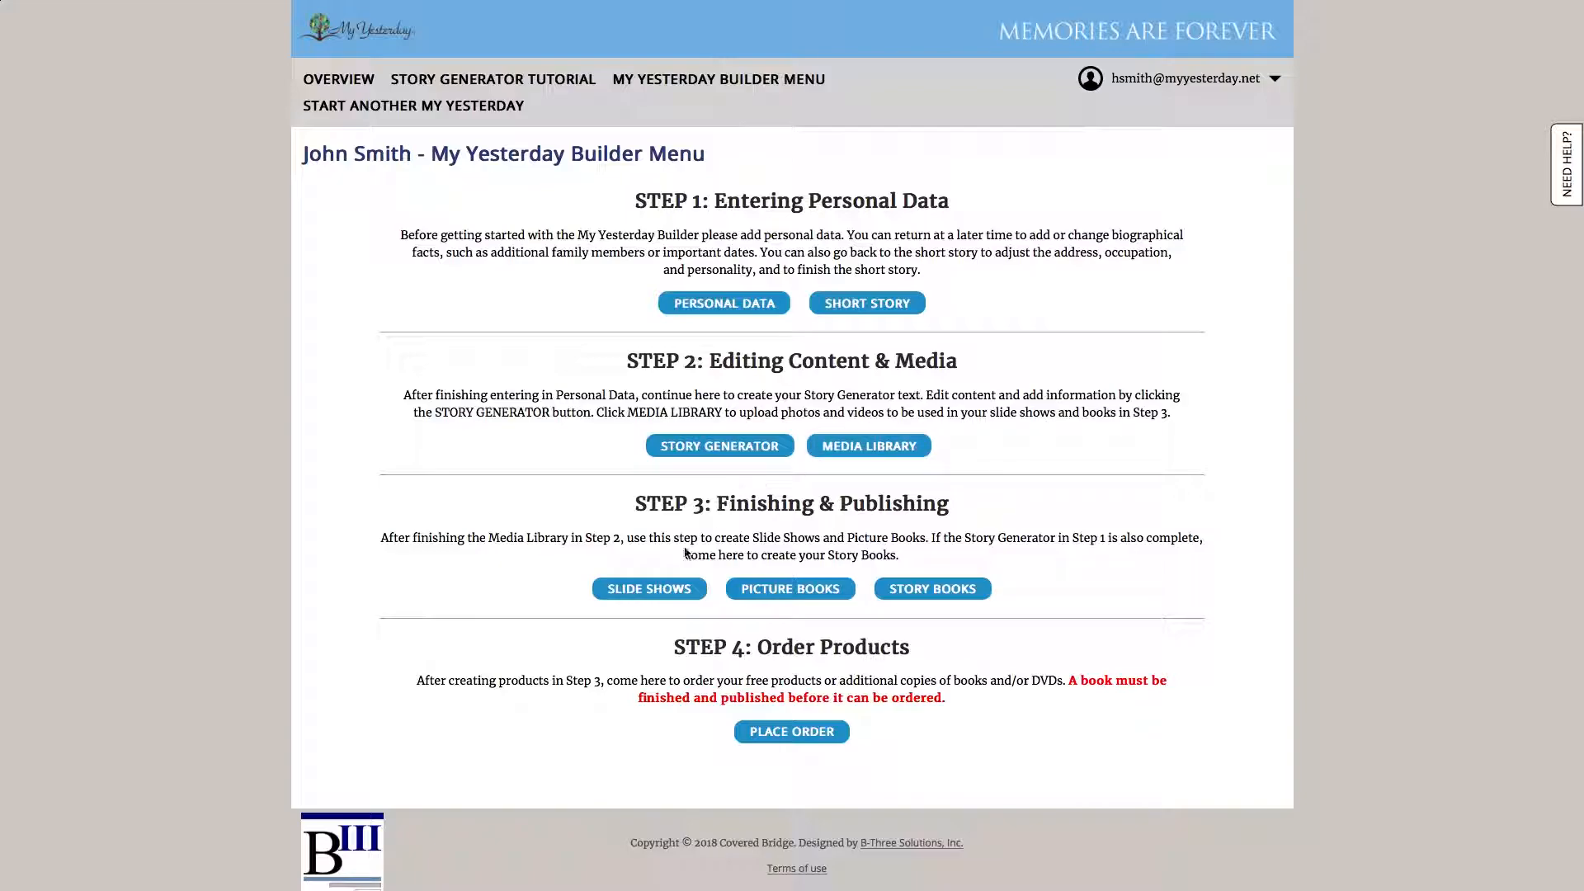
Open the slide show manager and delete Slideshow 2.
click(643, 589)
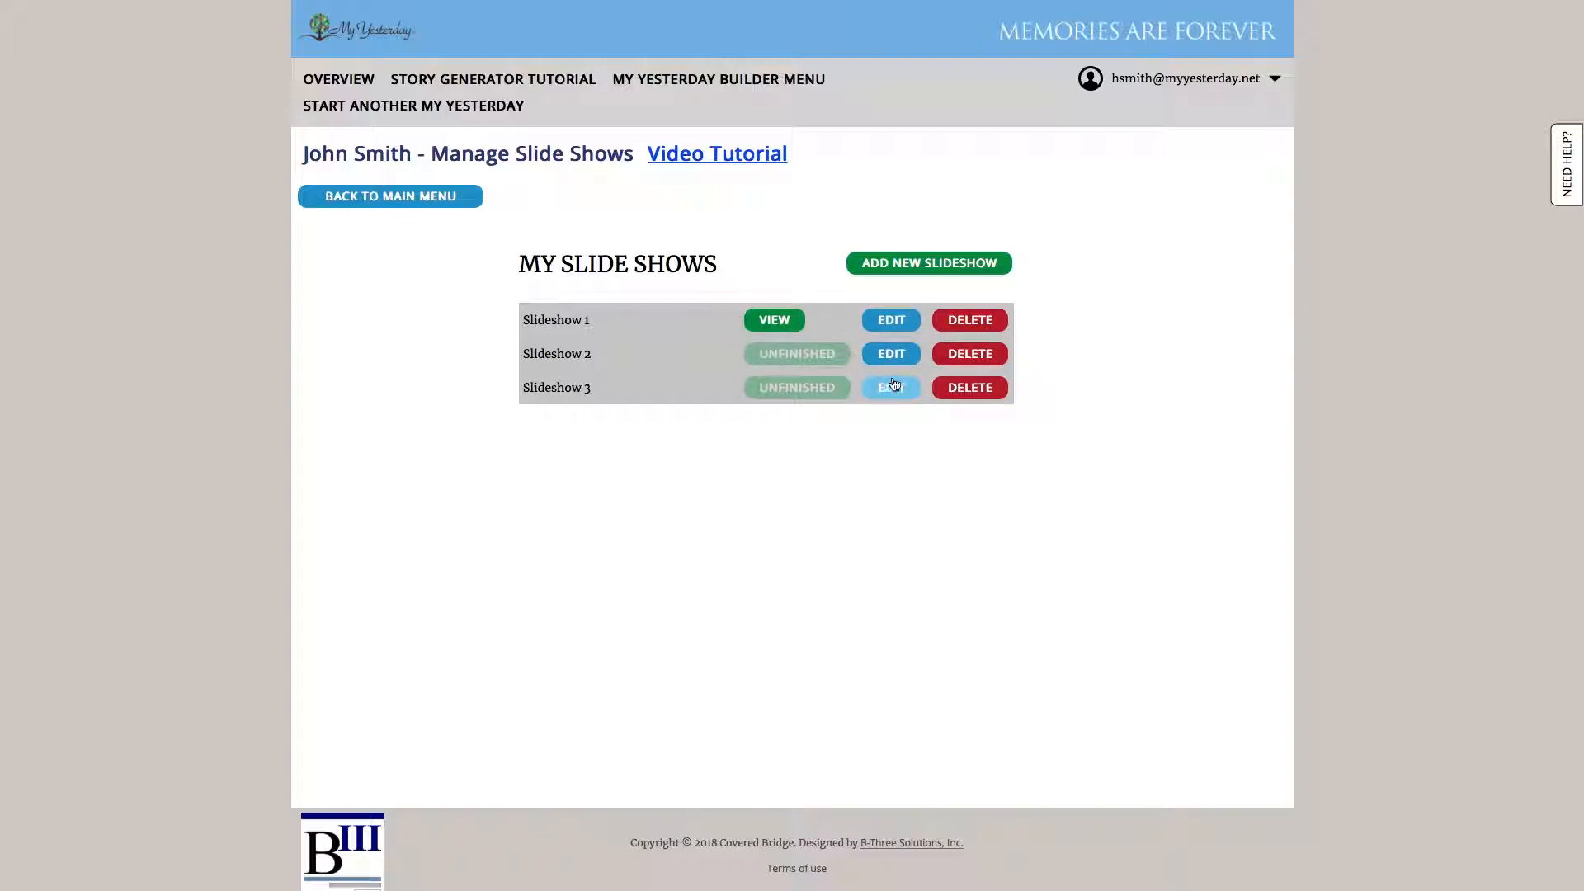
click(972, 356)
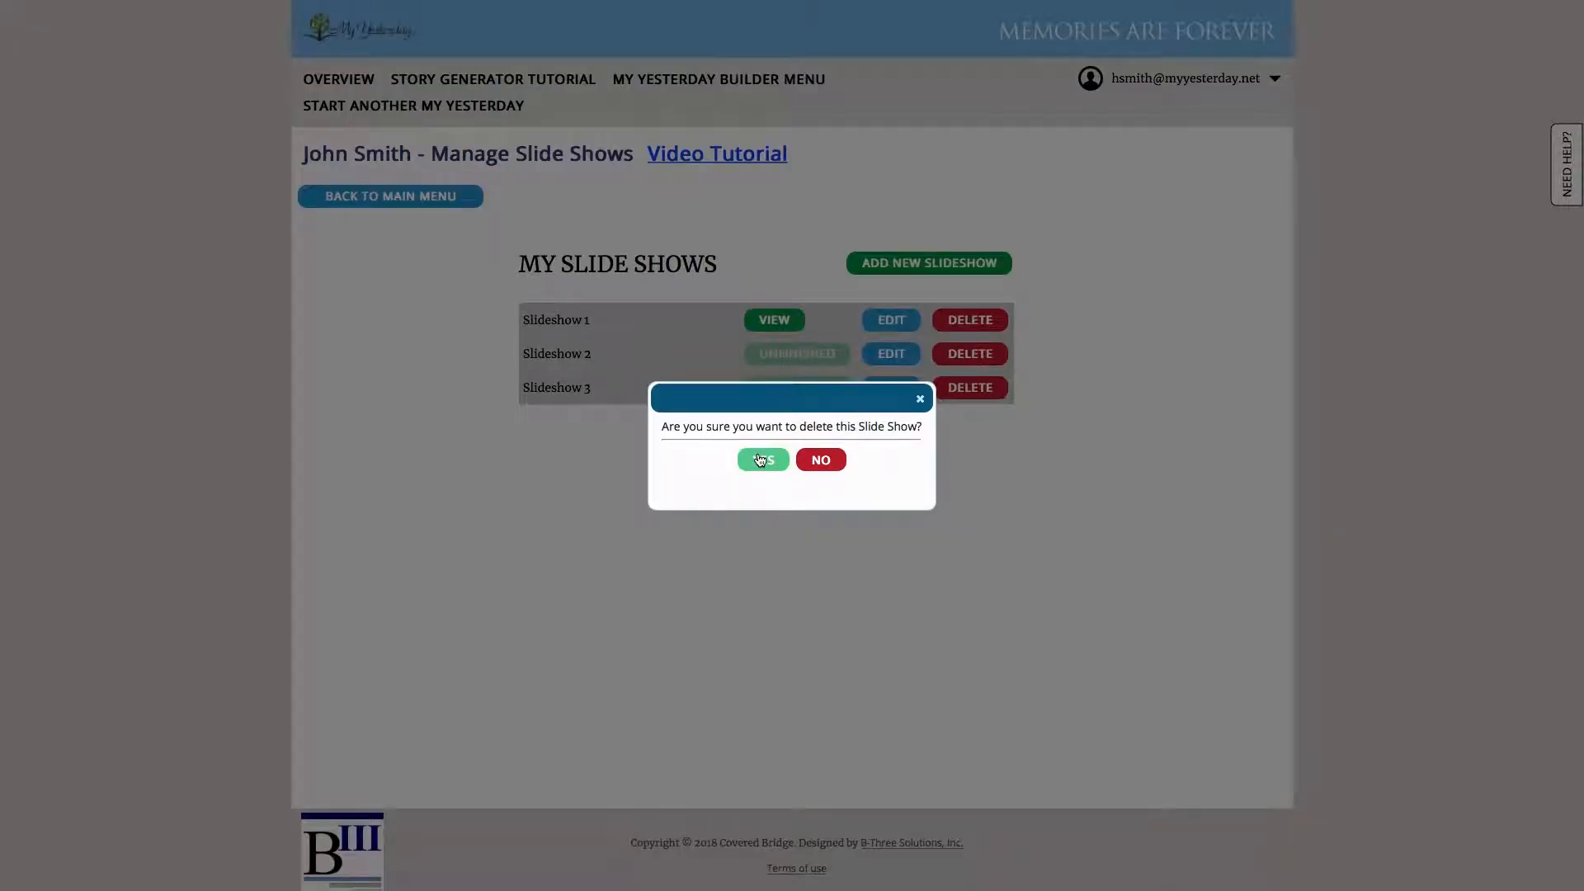
click(760, 460)
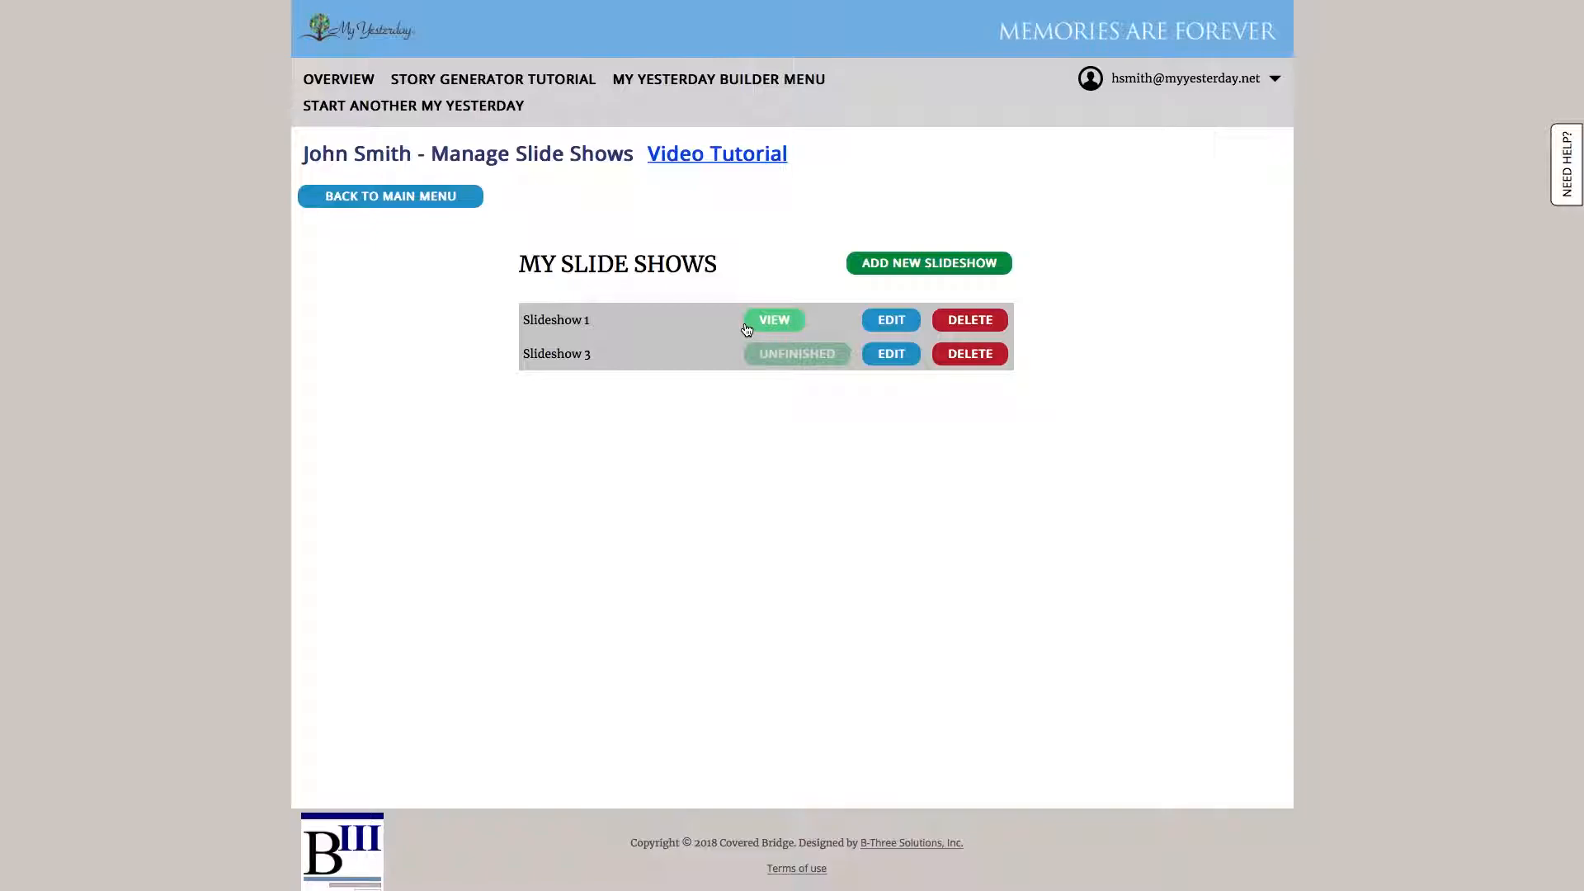
Create a new slide show with the file name "Slideshow 4".
click(898, 272)
click(851, 436)
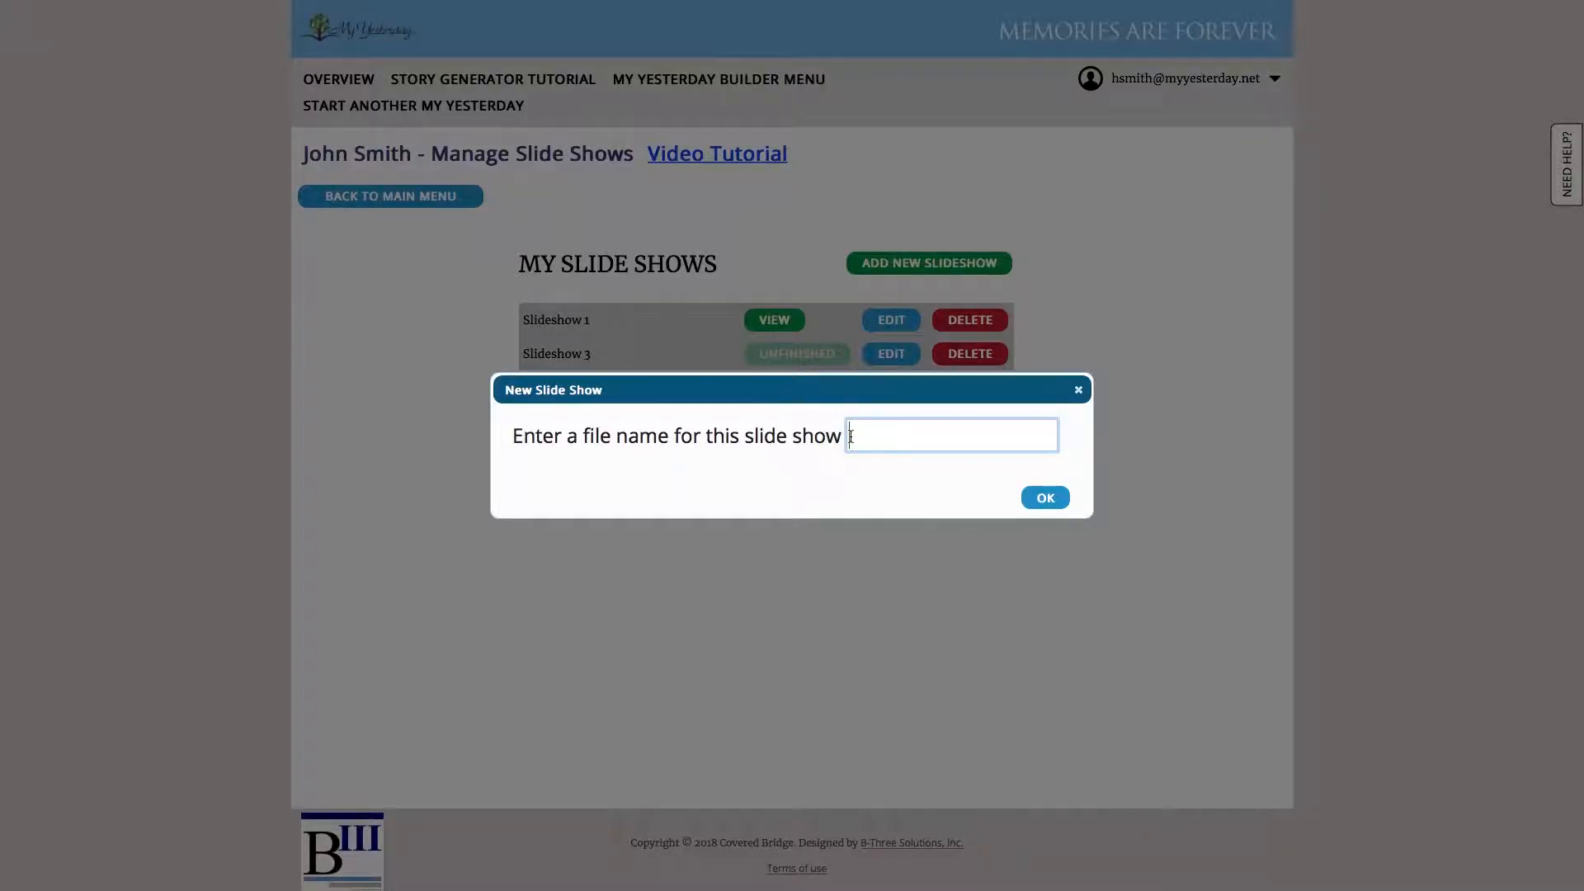
text(Slideshow 3)
key(BackSpace)
text(4)
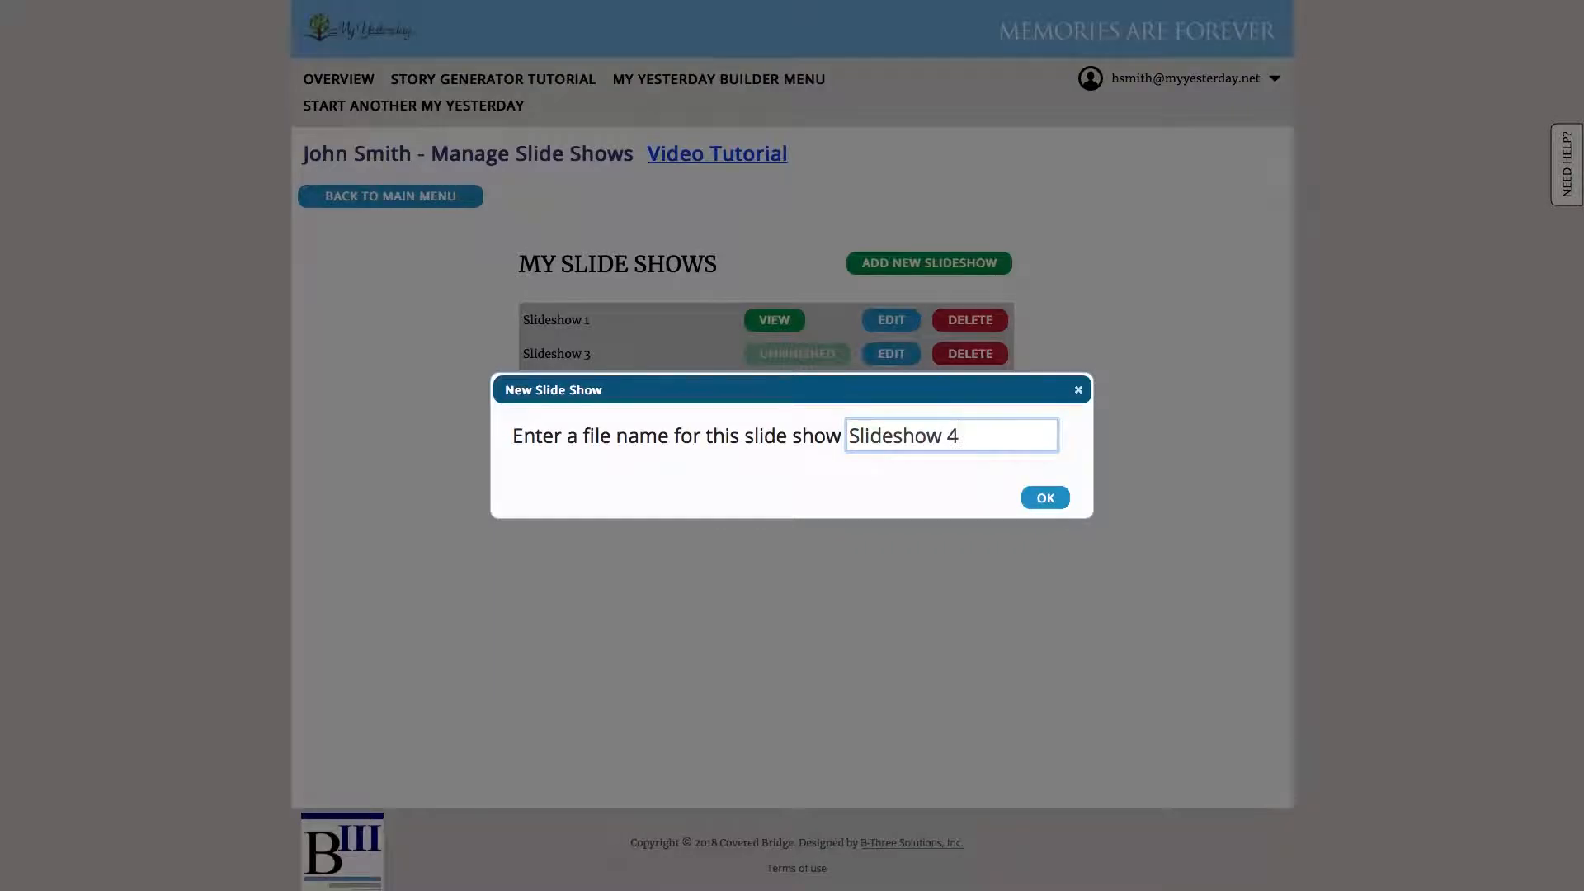
click(1025, 498)
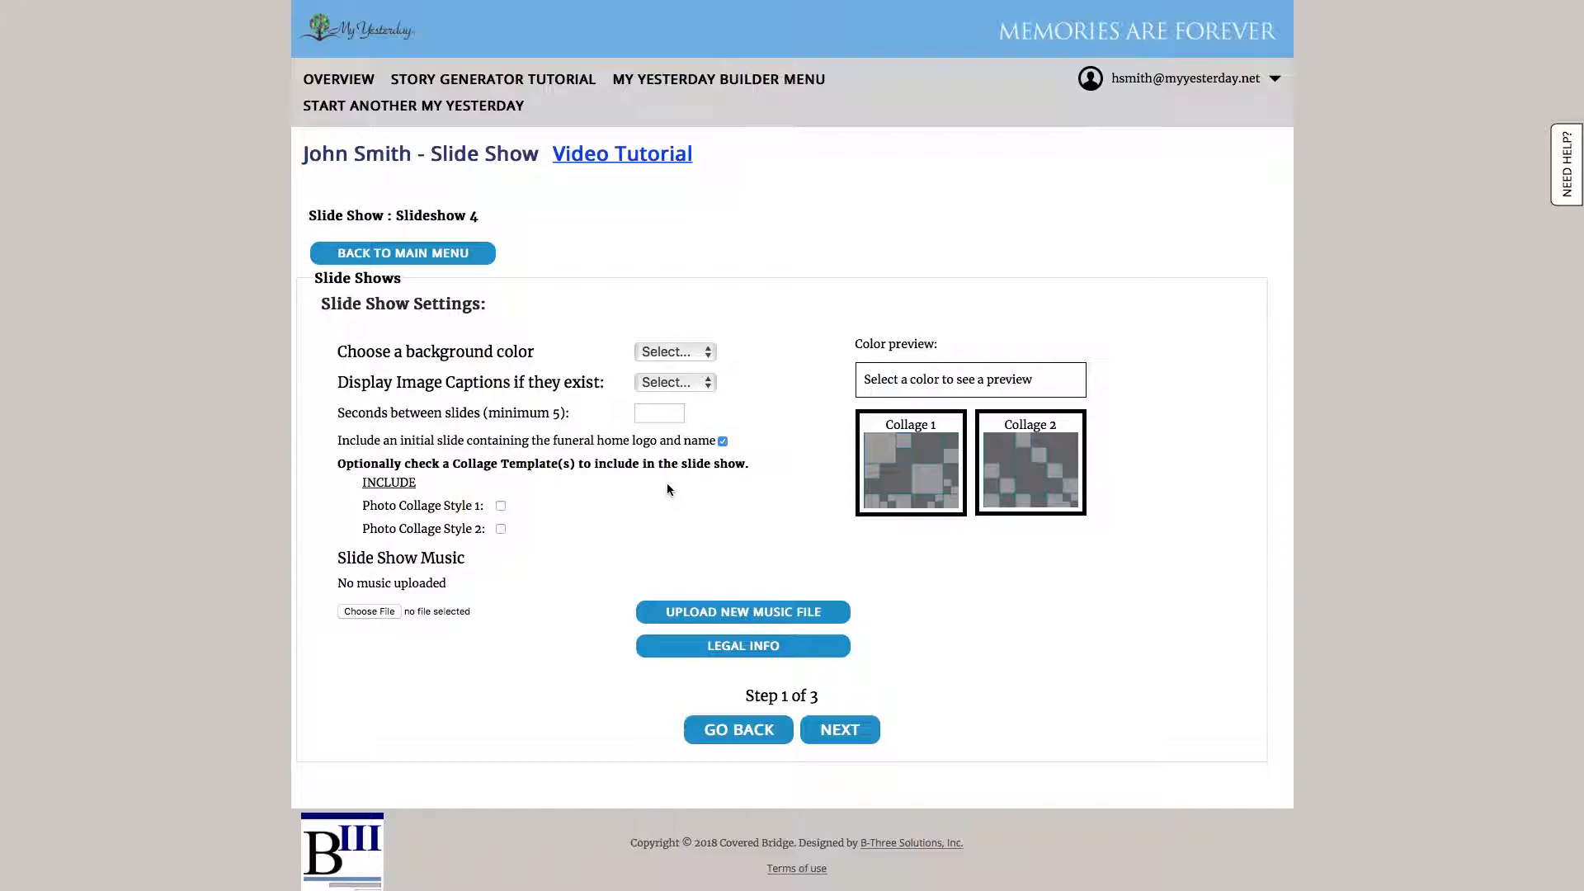
Try the White and Black background colors, settle on White, and set image captions to Yes.
click(675, 353)
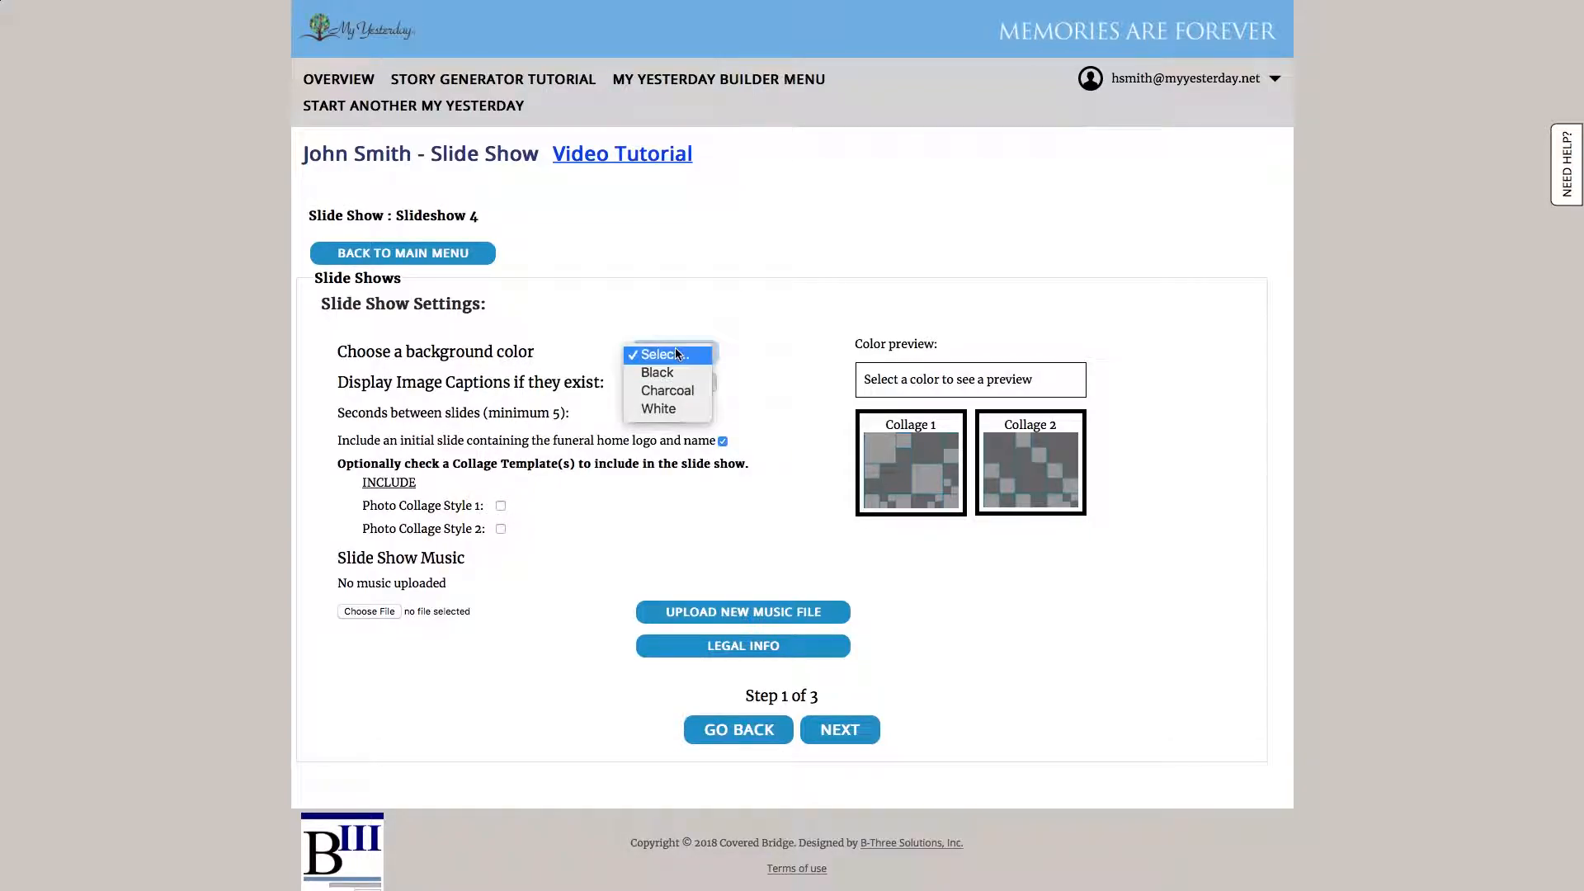
click(667, 409)
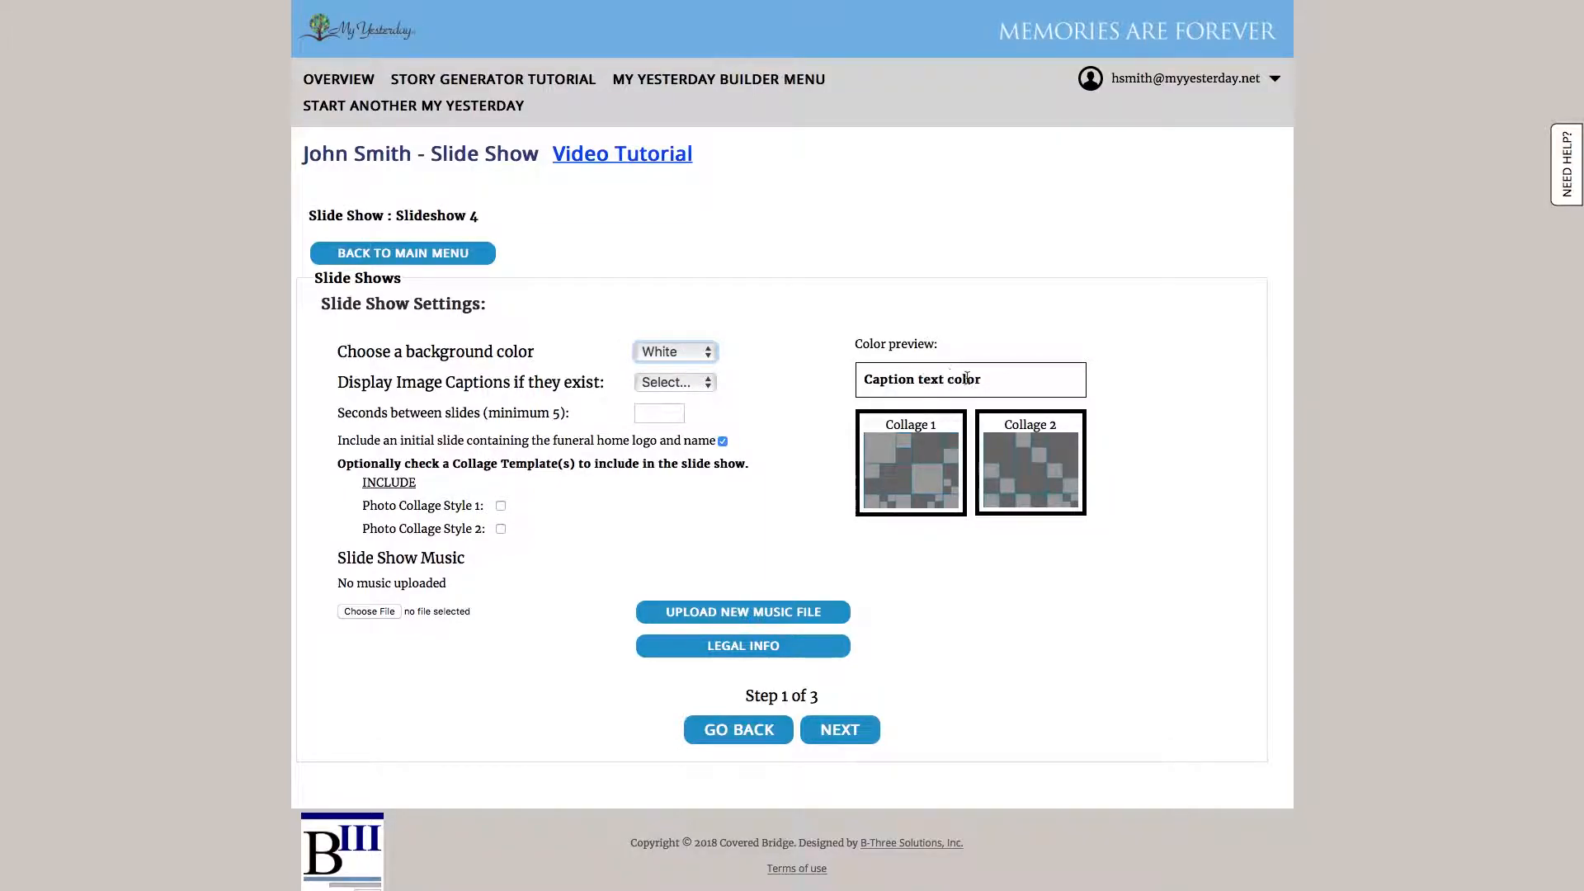
click(702, 352)
click(664, 319)
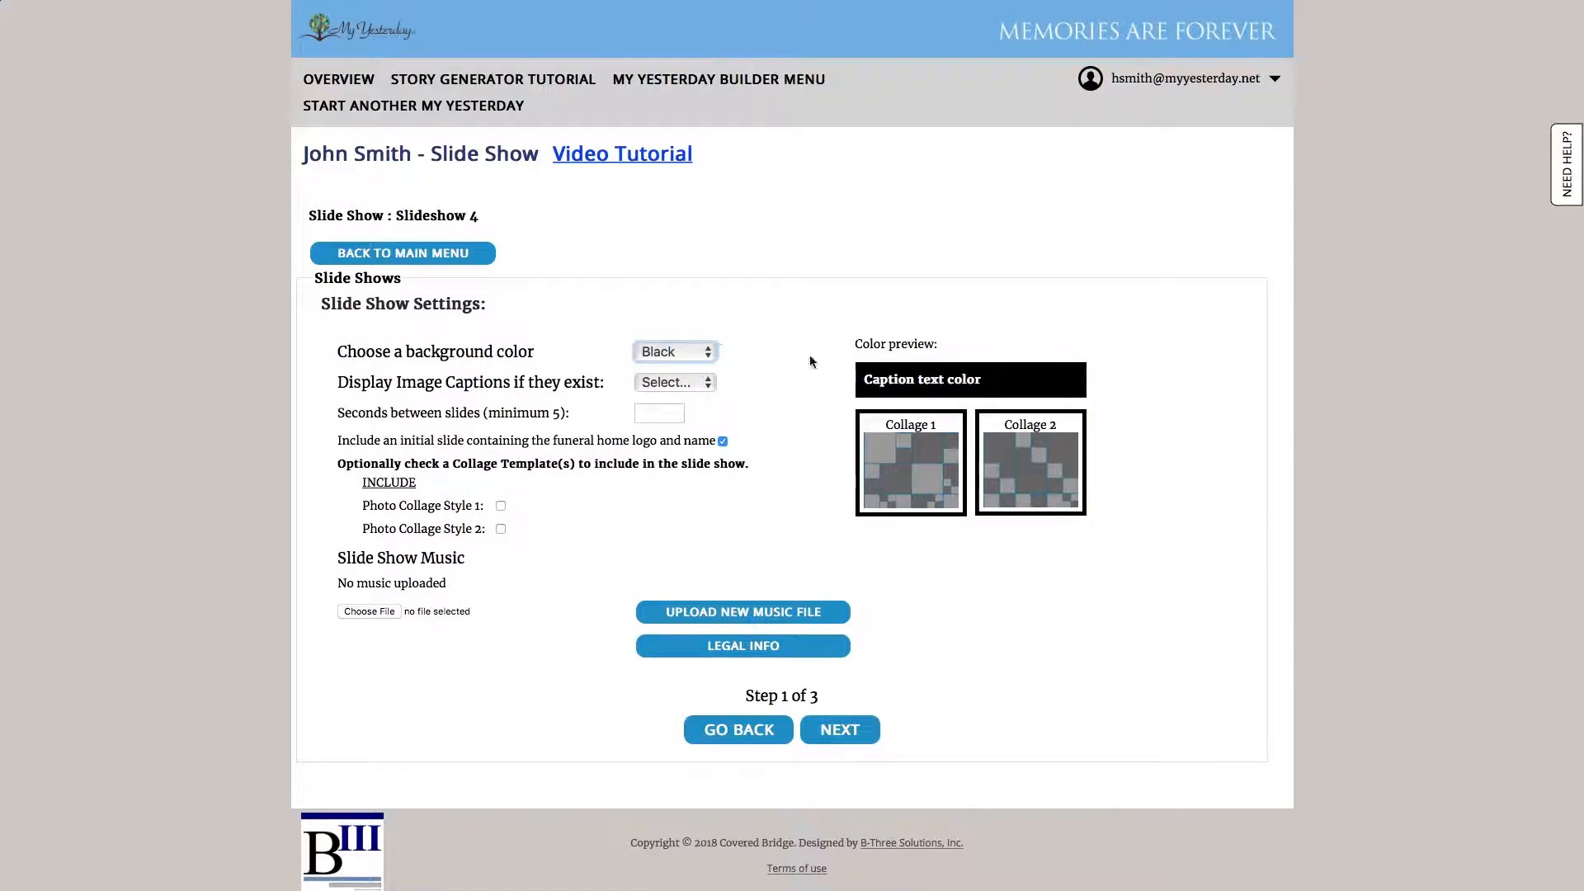
click(664, 353)
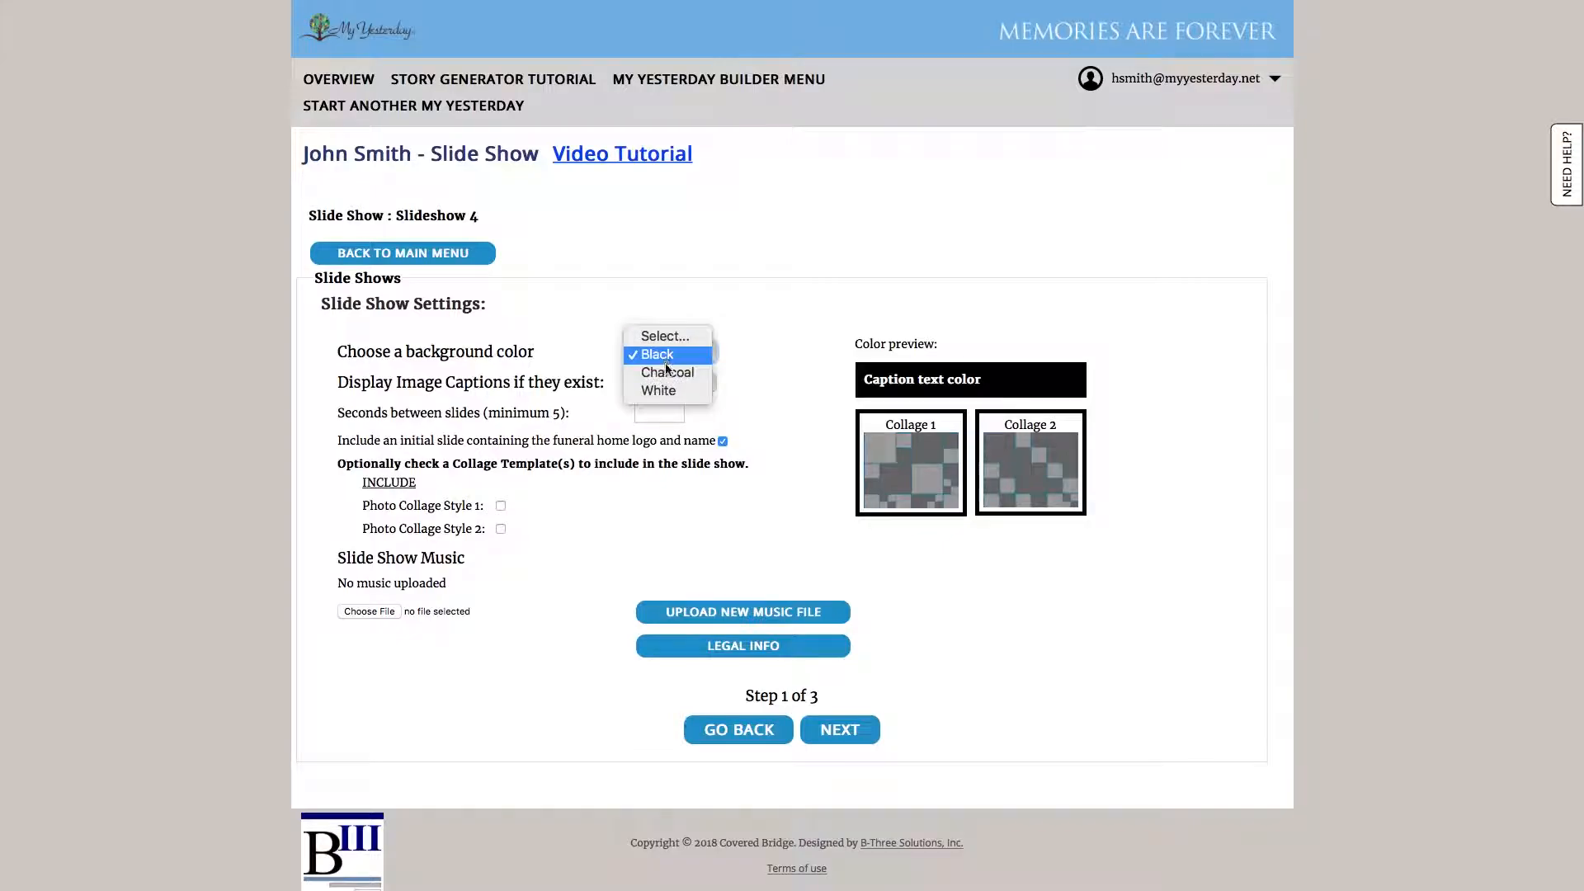
click(662, 385)
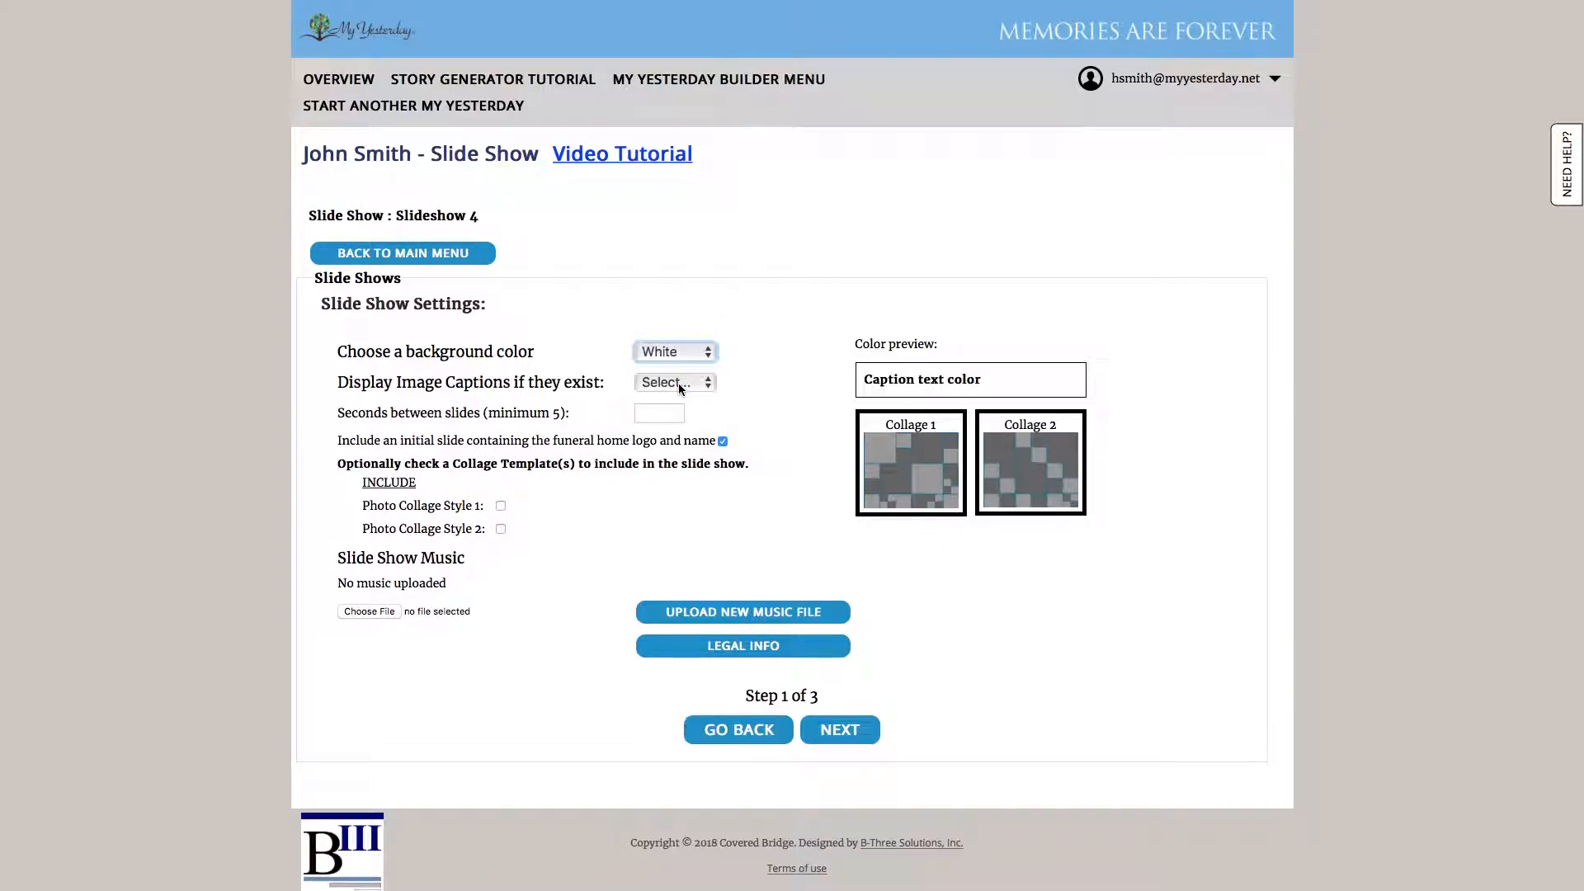
click(678, 385)
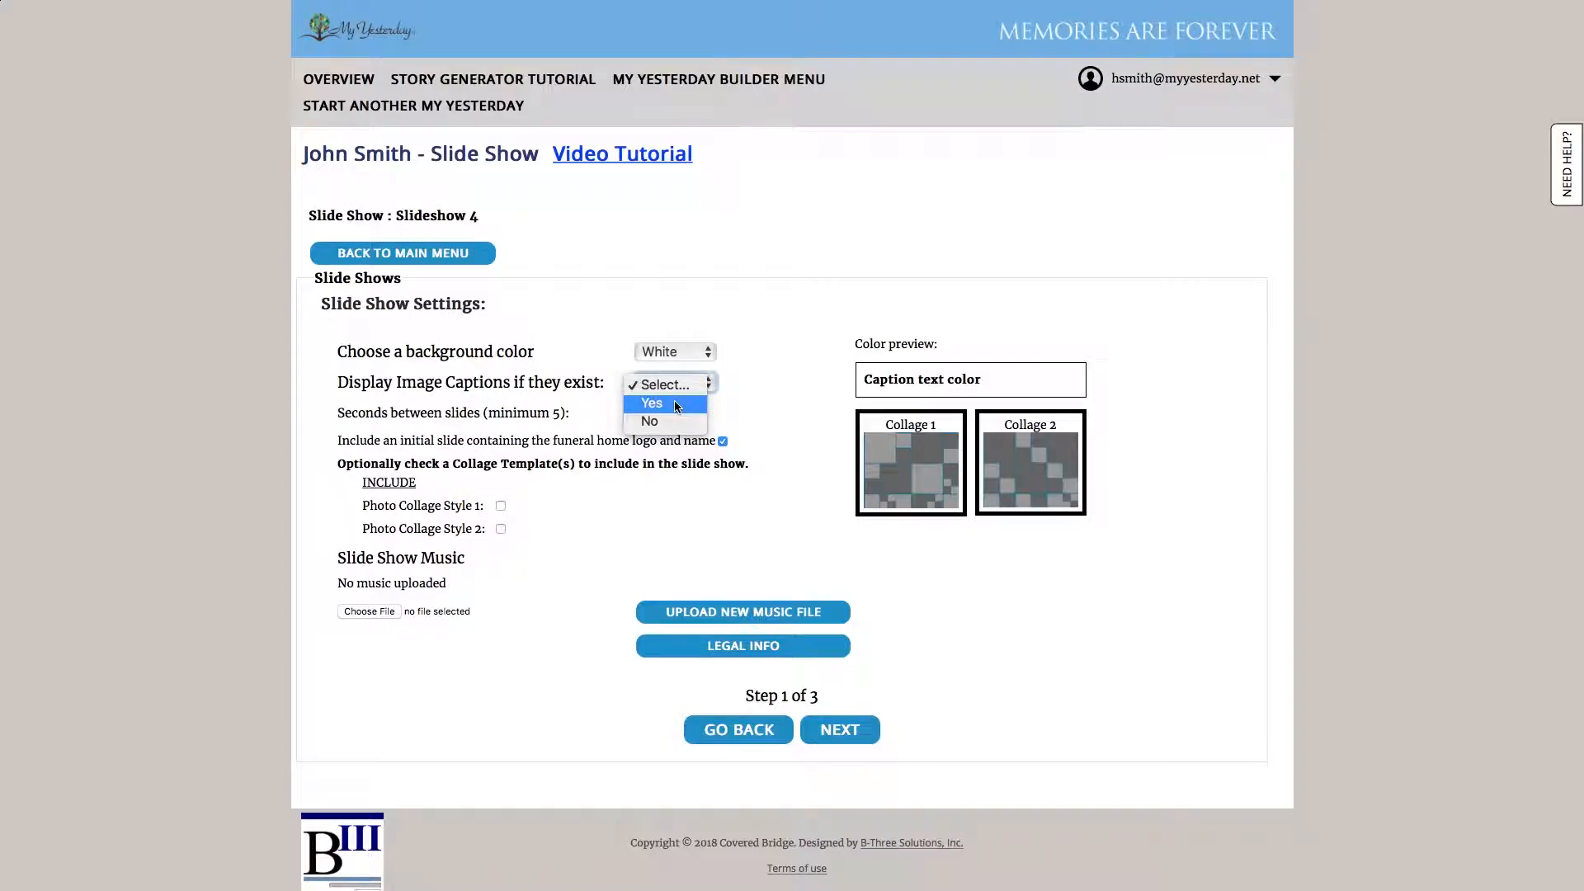
click(677, 404)
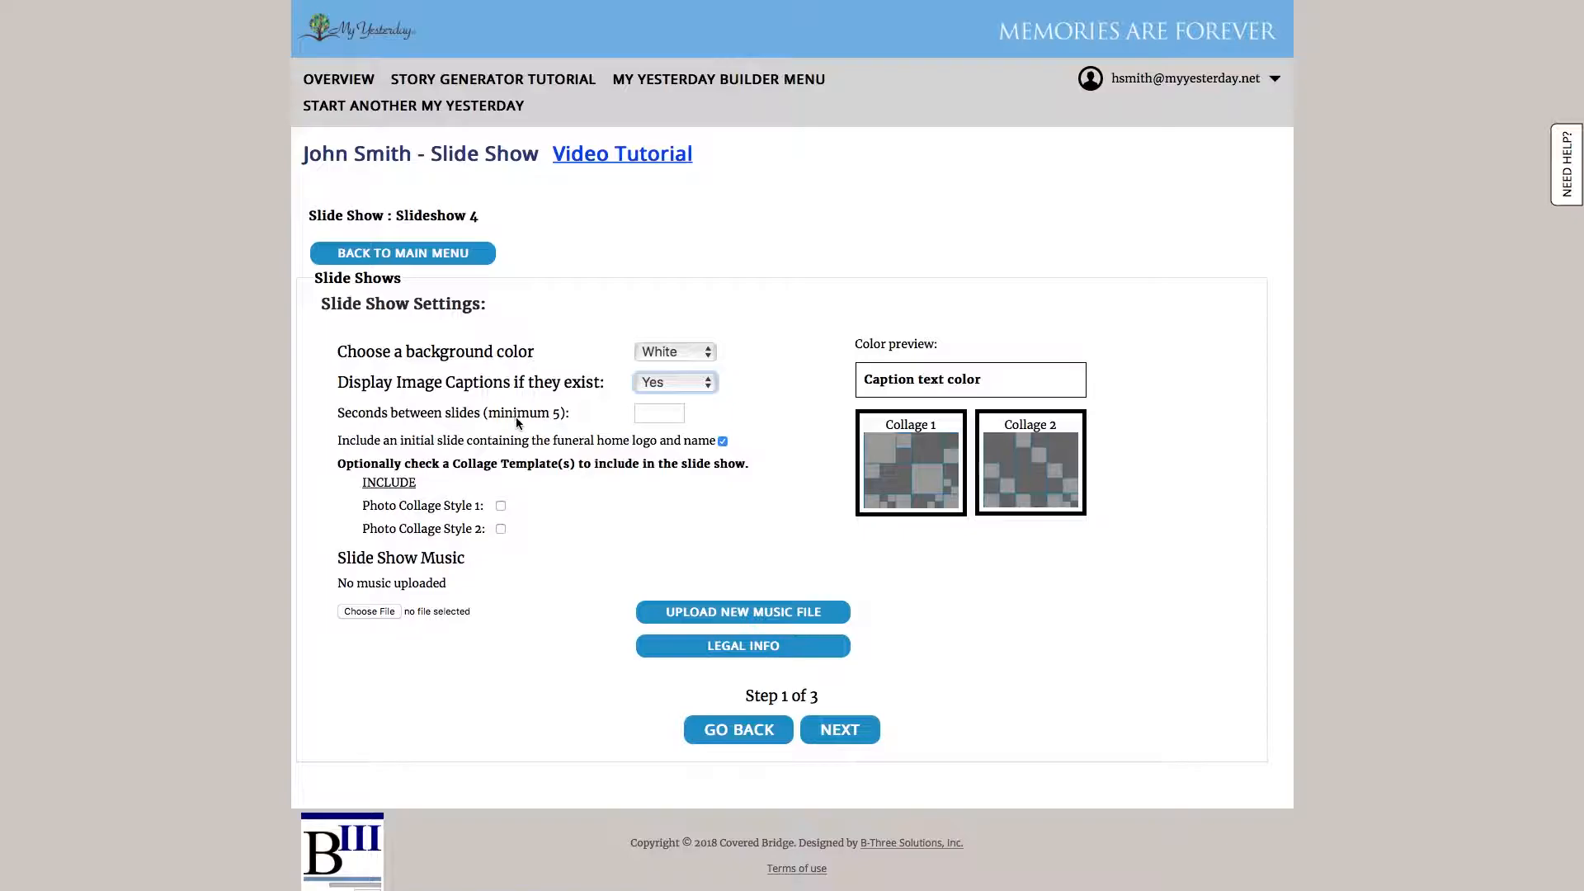
Set 5 seconds between slides, exclude the initial funeral home logo slide, and continue to the picture selection.
click(662, 414)
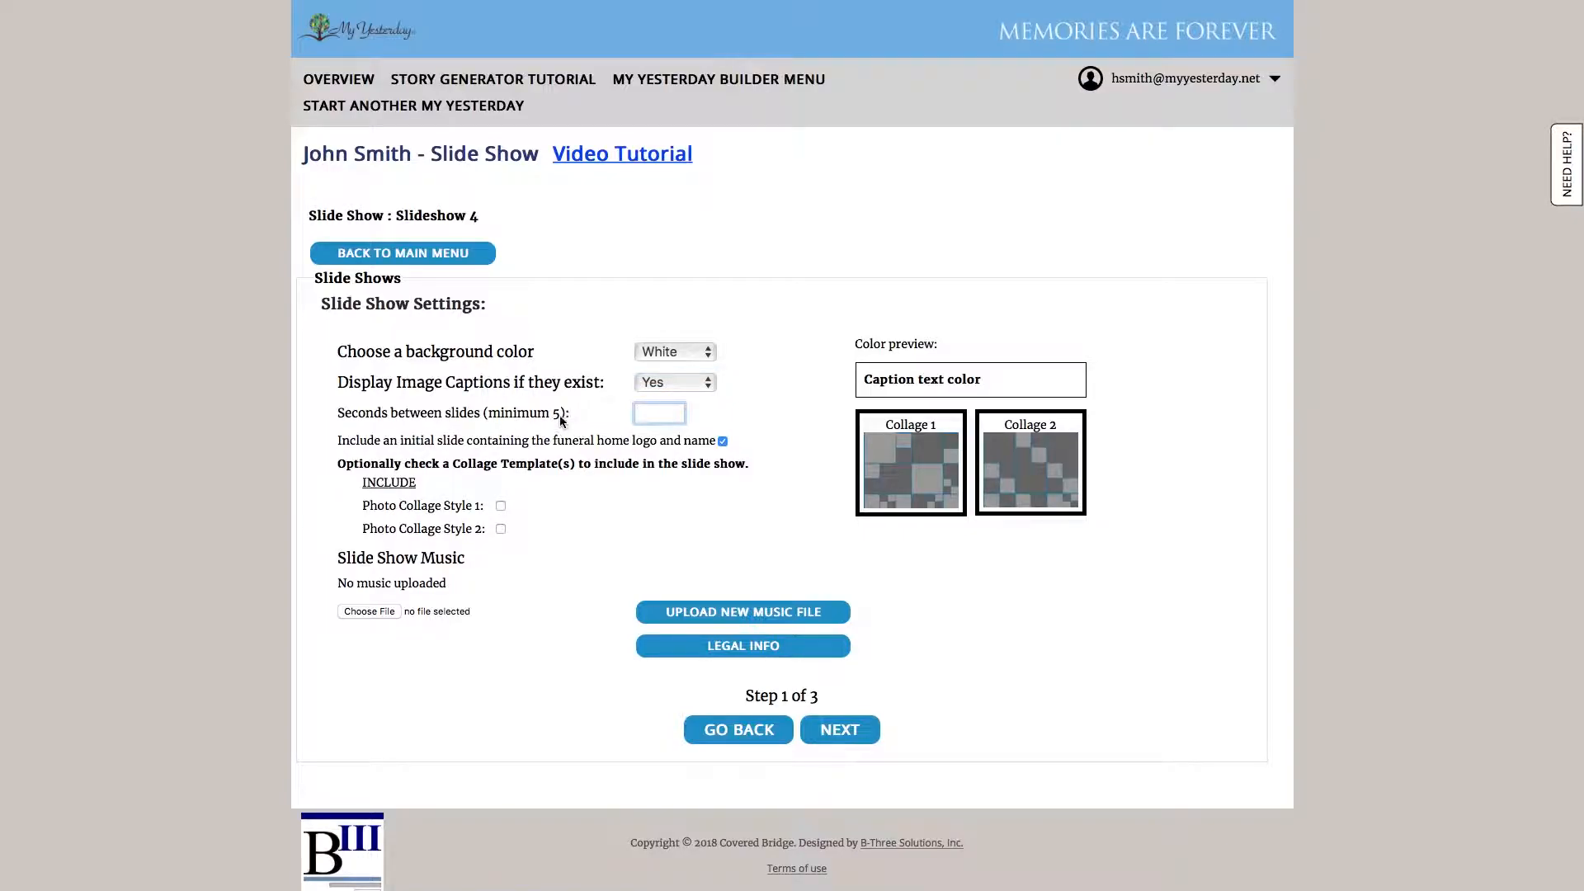
text(5)
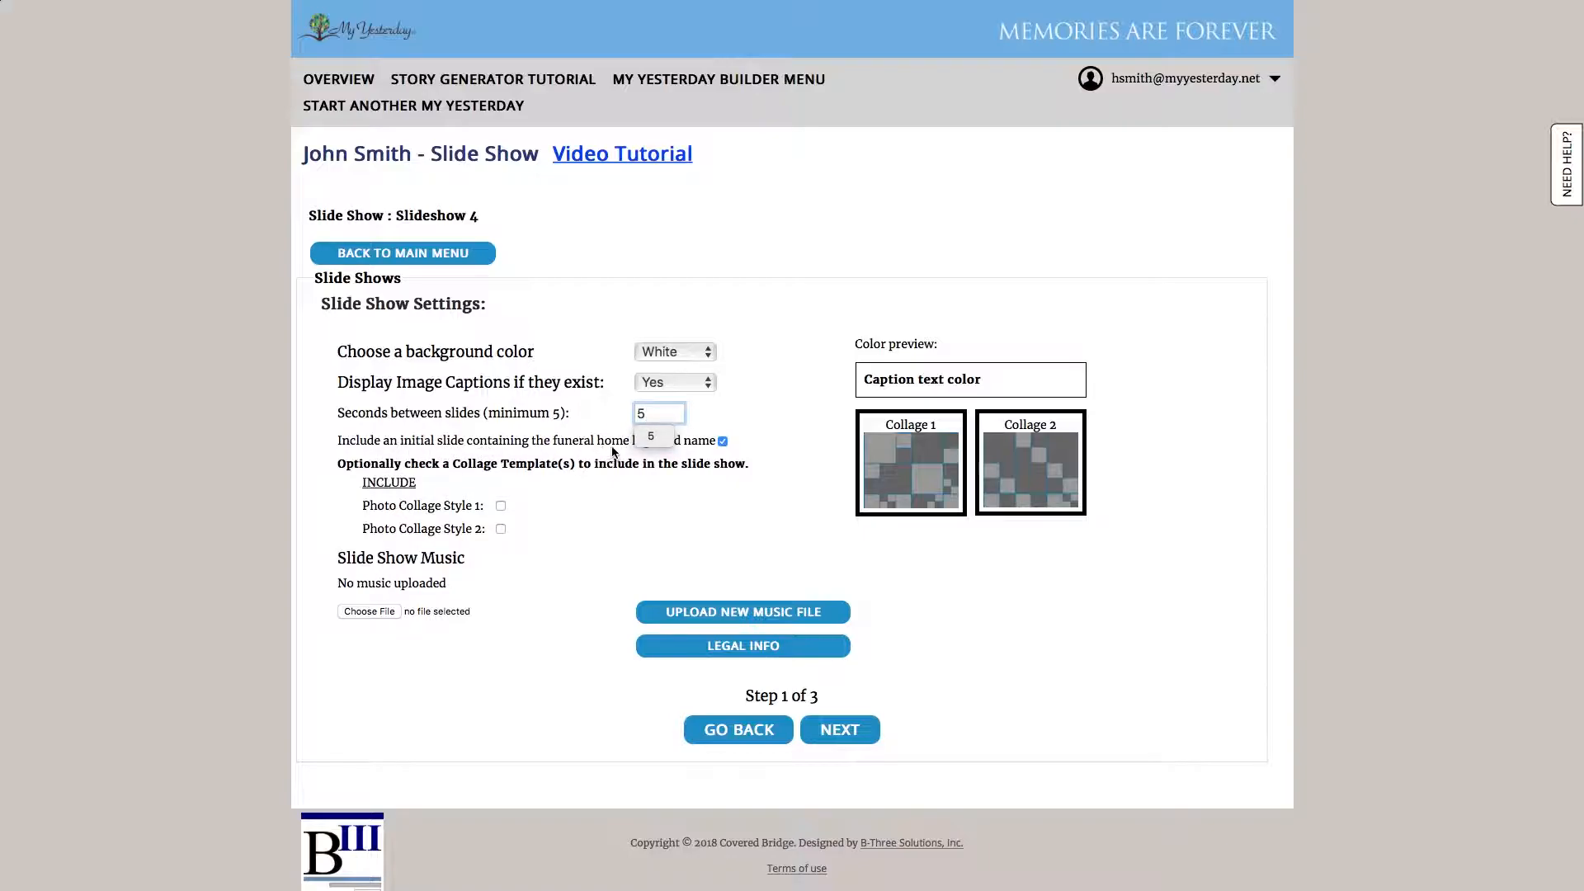
click(793, 423)
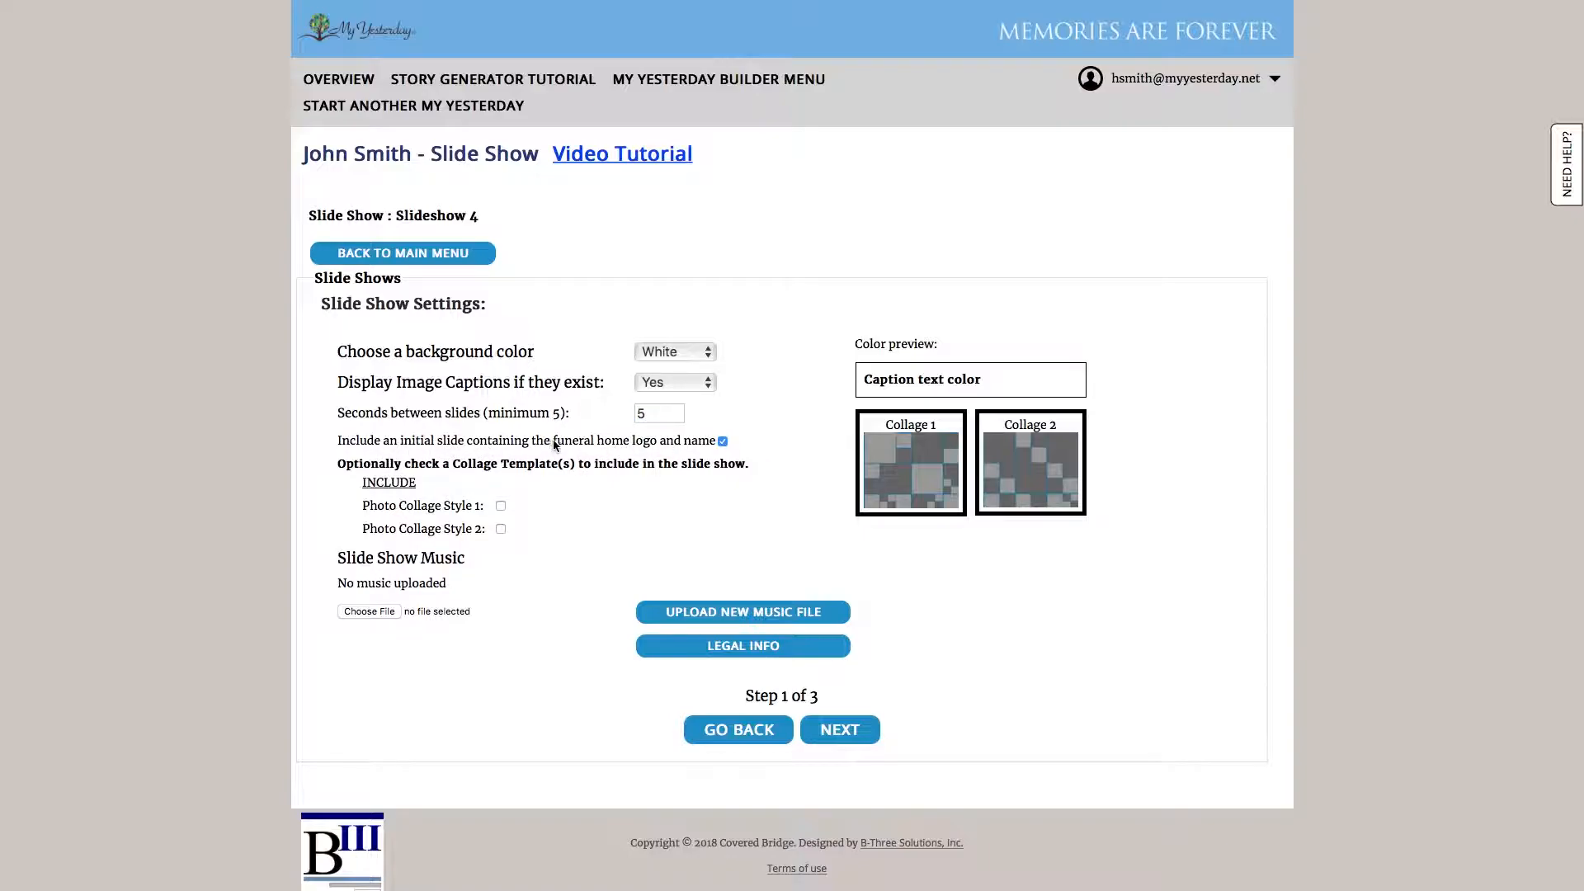
click(723, 442)
click(855, 733)
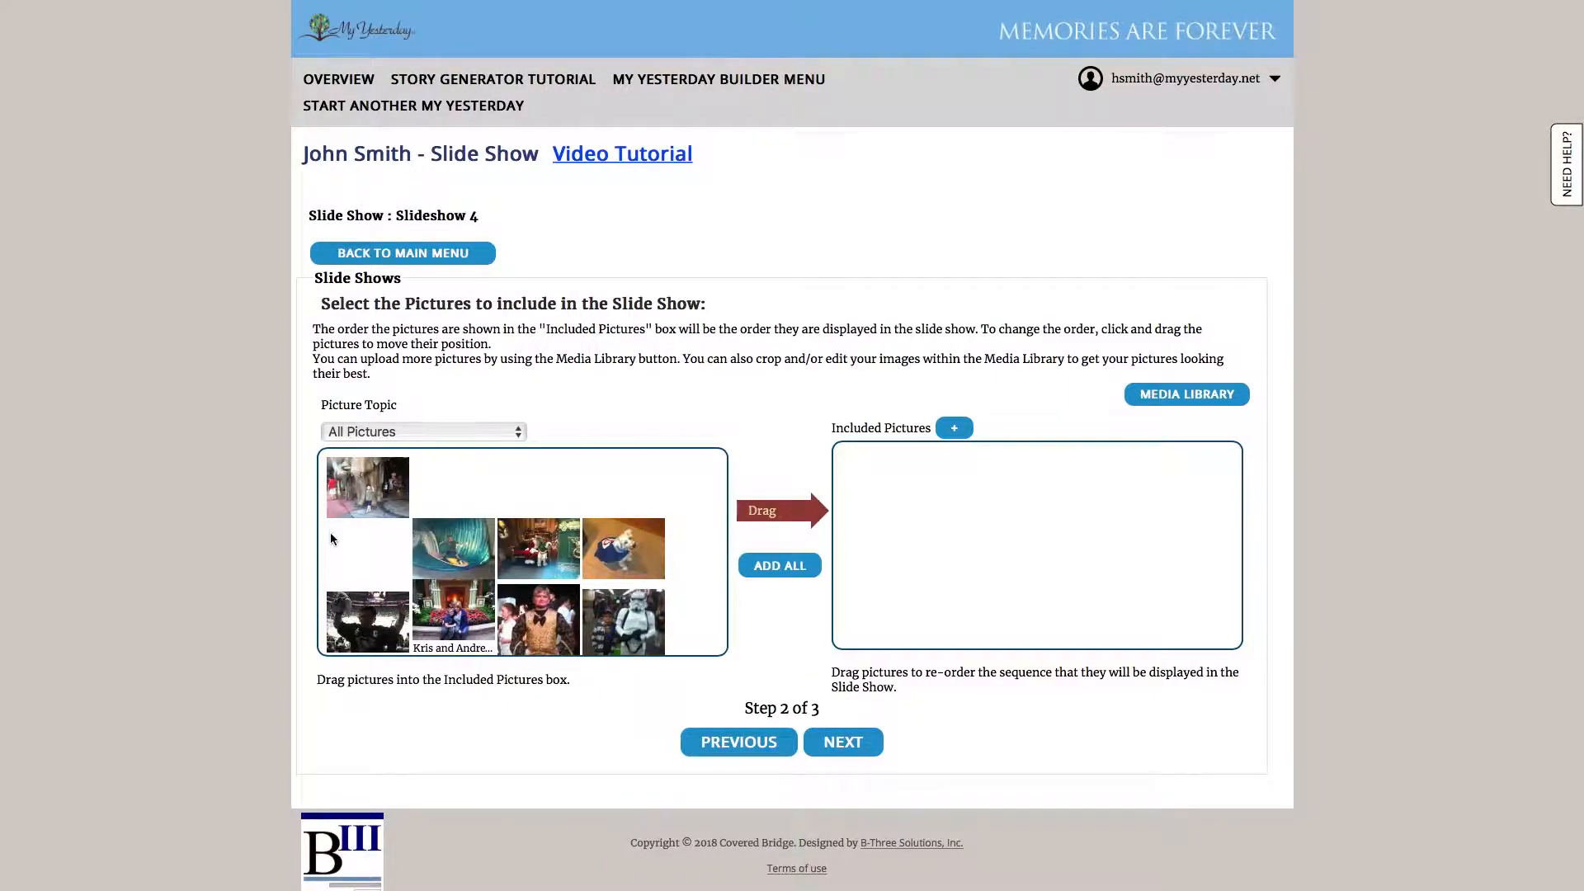
Include the dark silhouette, dog and stormtrooper pictures in the slide show, followed by all available pictures.
click(448, 437)
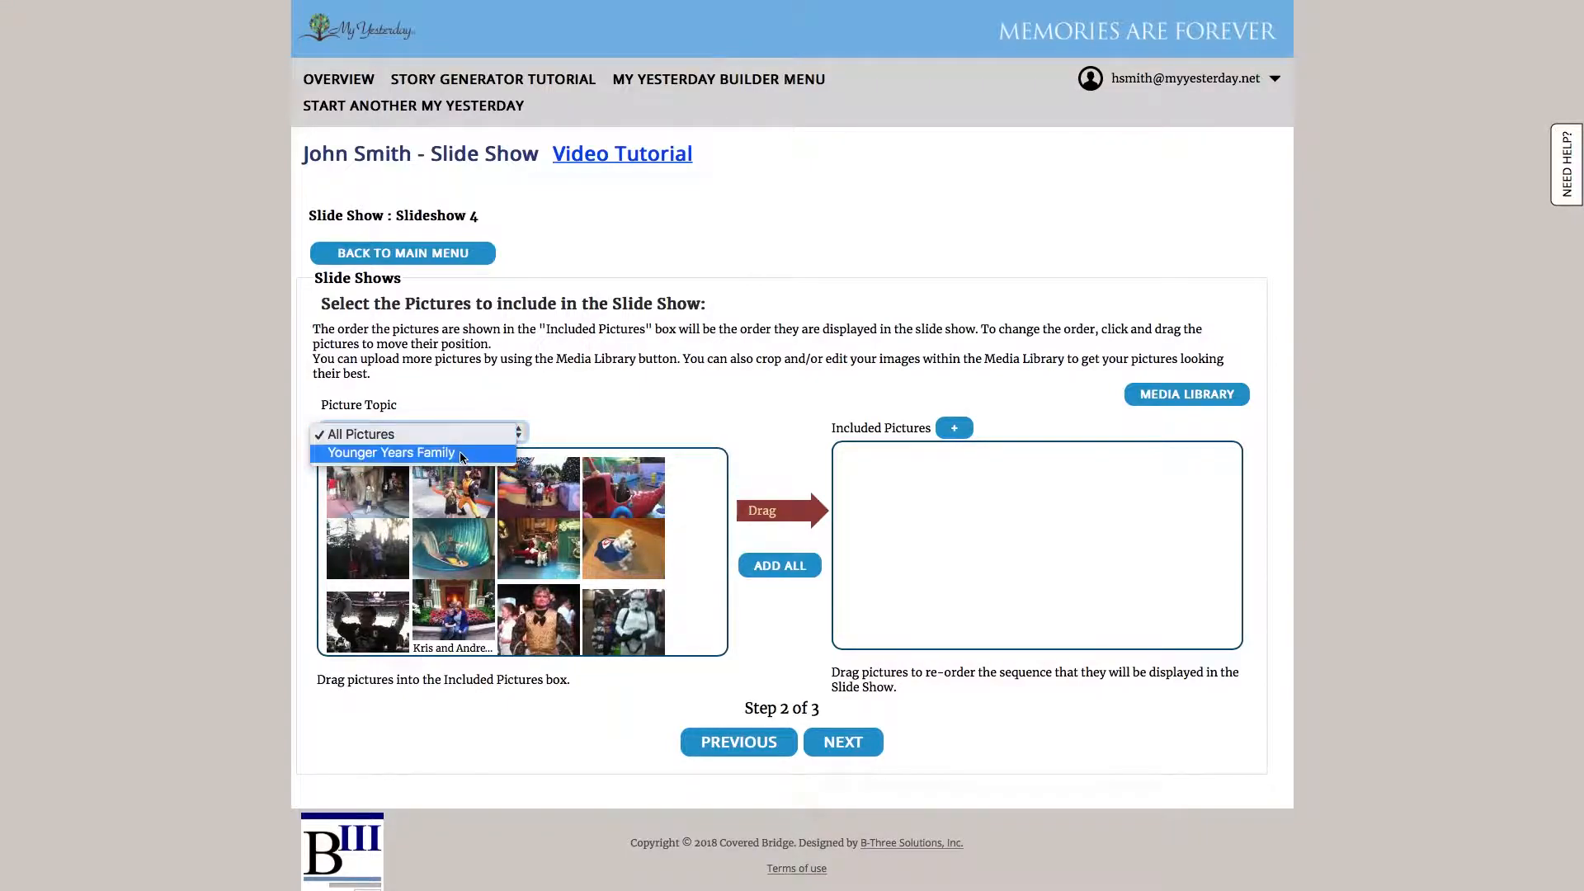
click(613, 425)
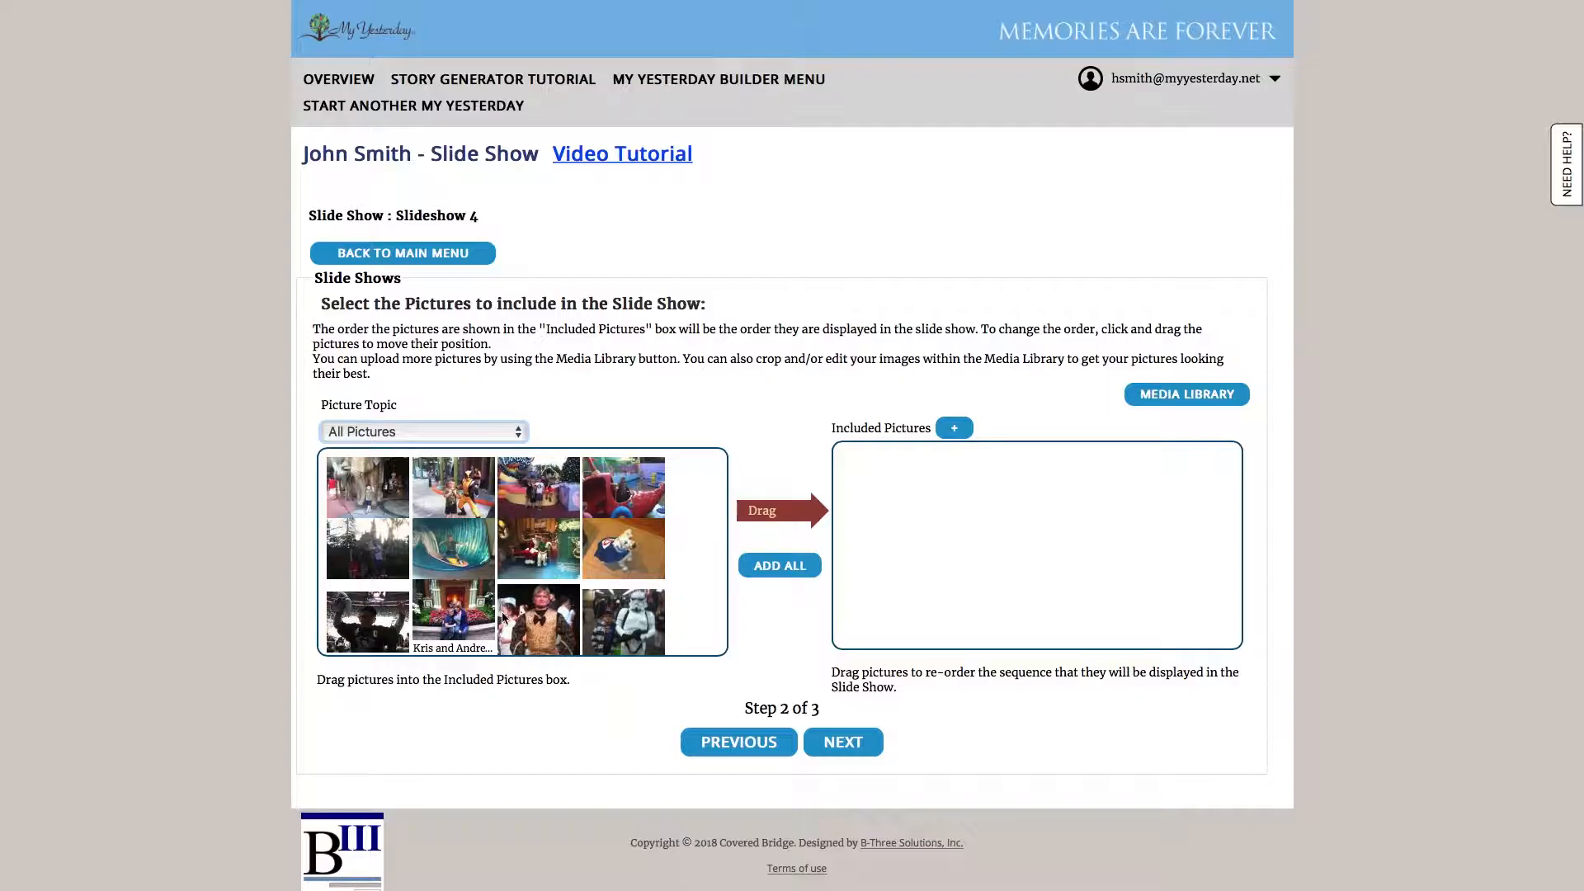
drag(388, 616, 911, 531)
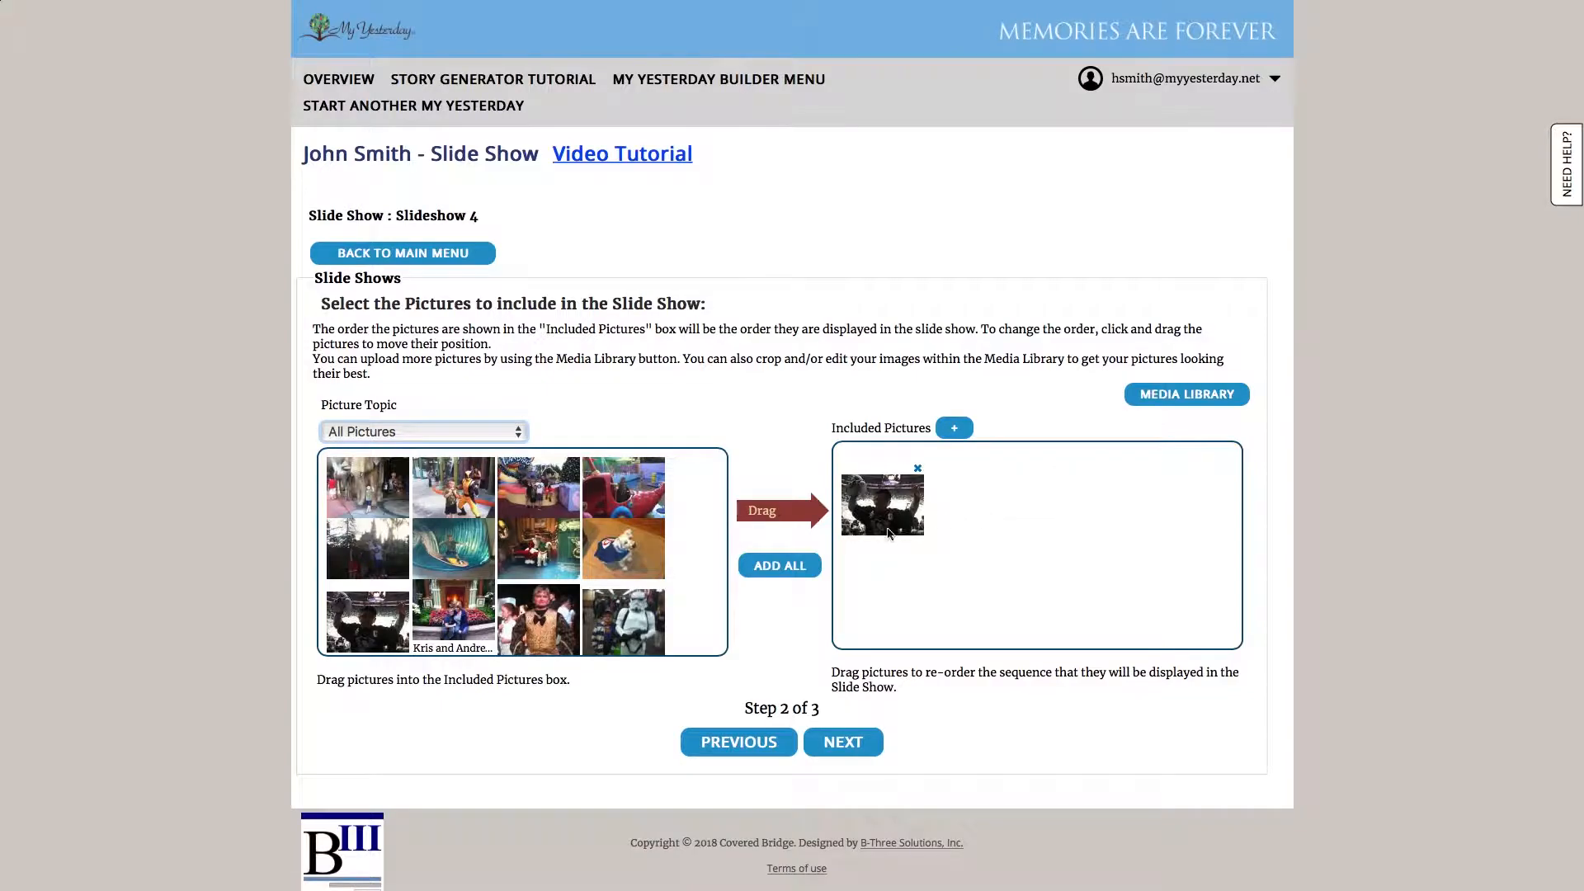
drag(616, 546, 1037, 530)
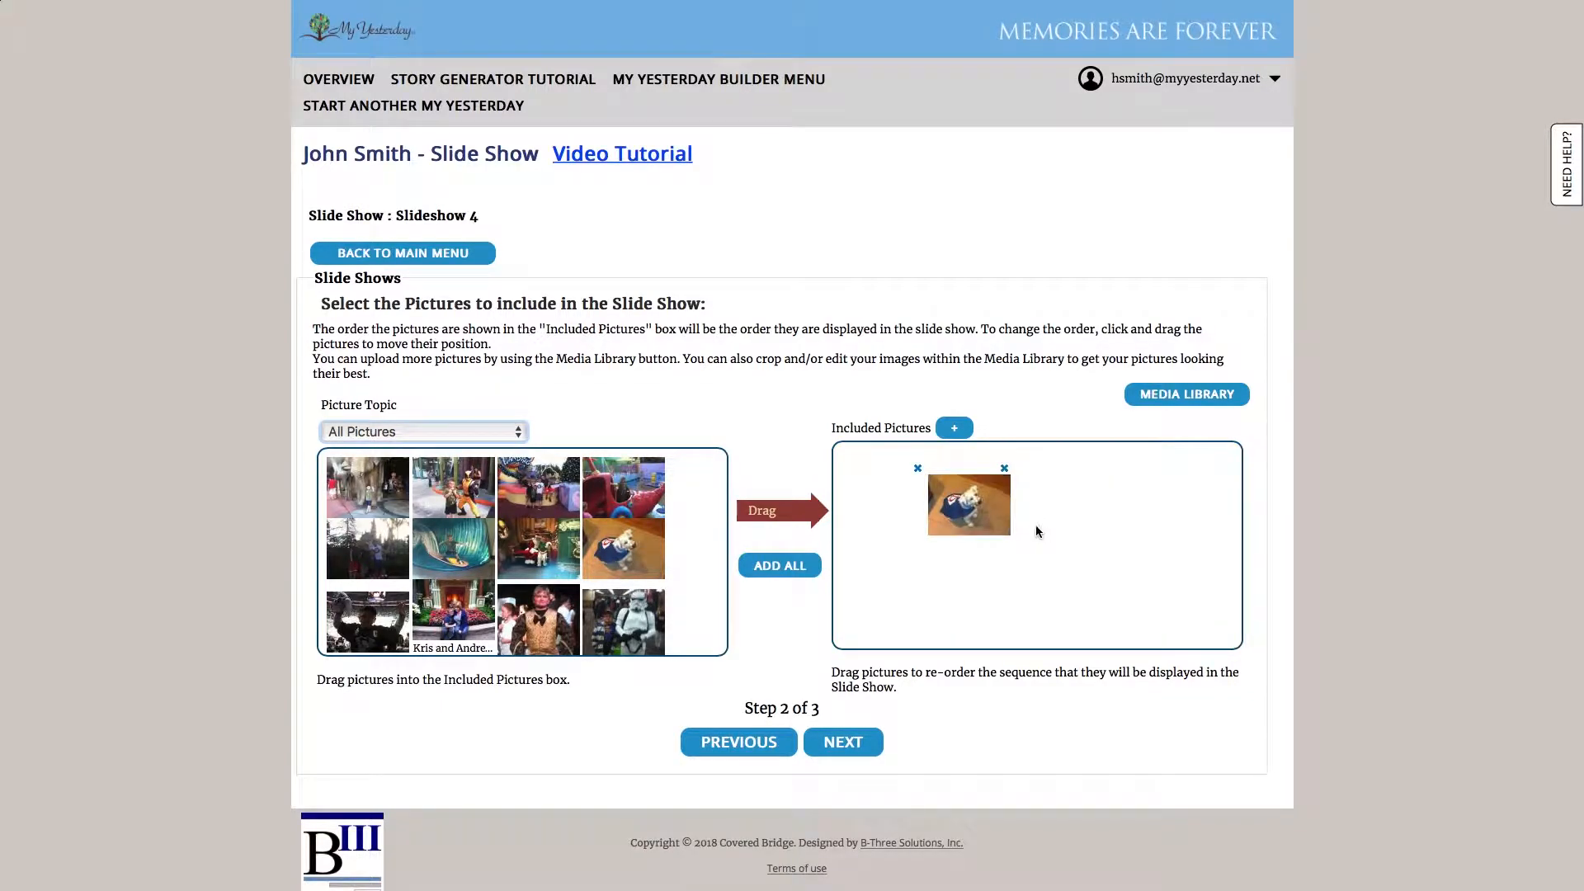
drag(639, 609, 1113, 525)
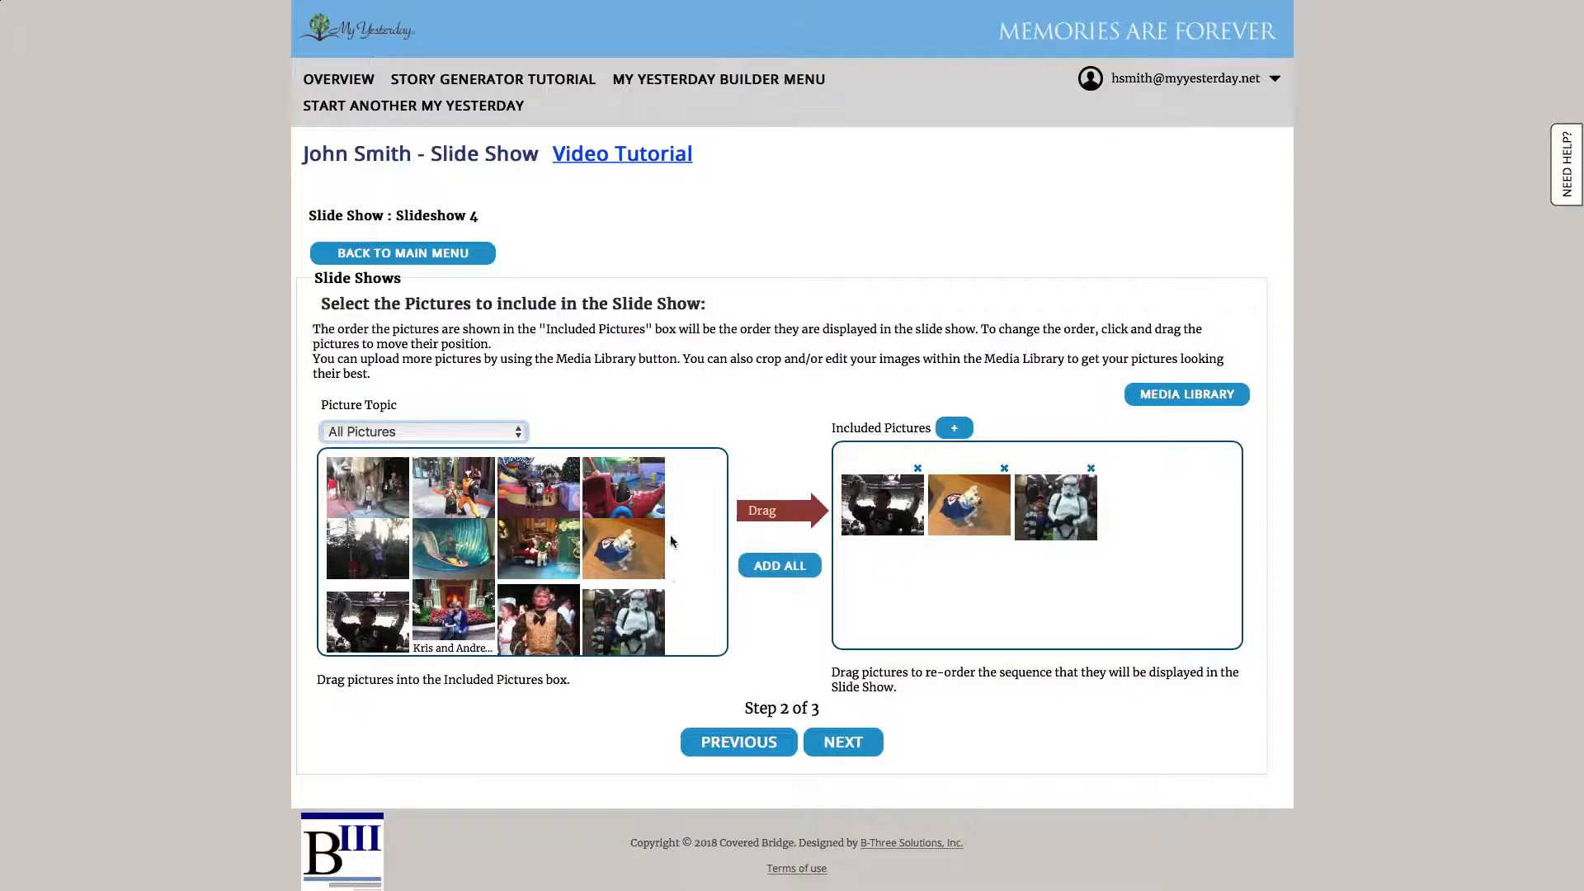
click(803, 576)
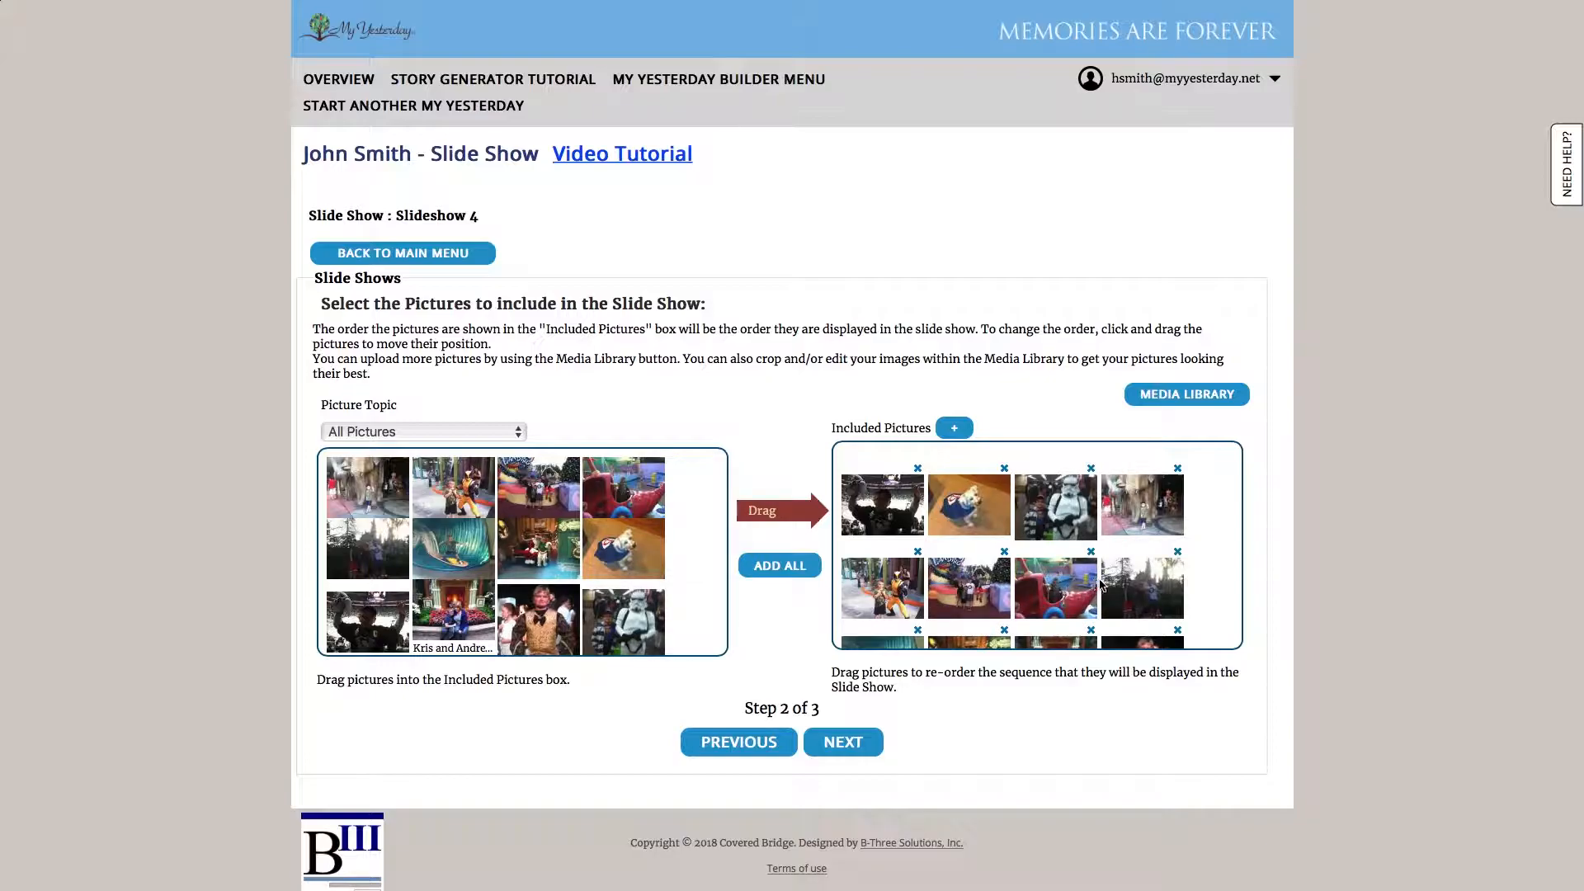
Move the dark crowd picture to third place, remove the street crowd picture before the last dog picture, and continue to step 3.
drag(1145, 593, 1041, 506)
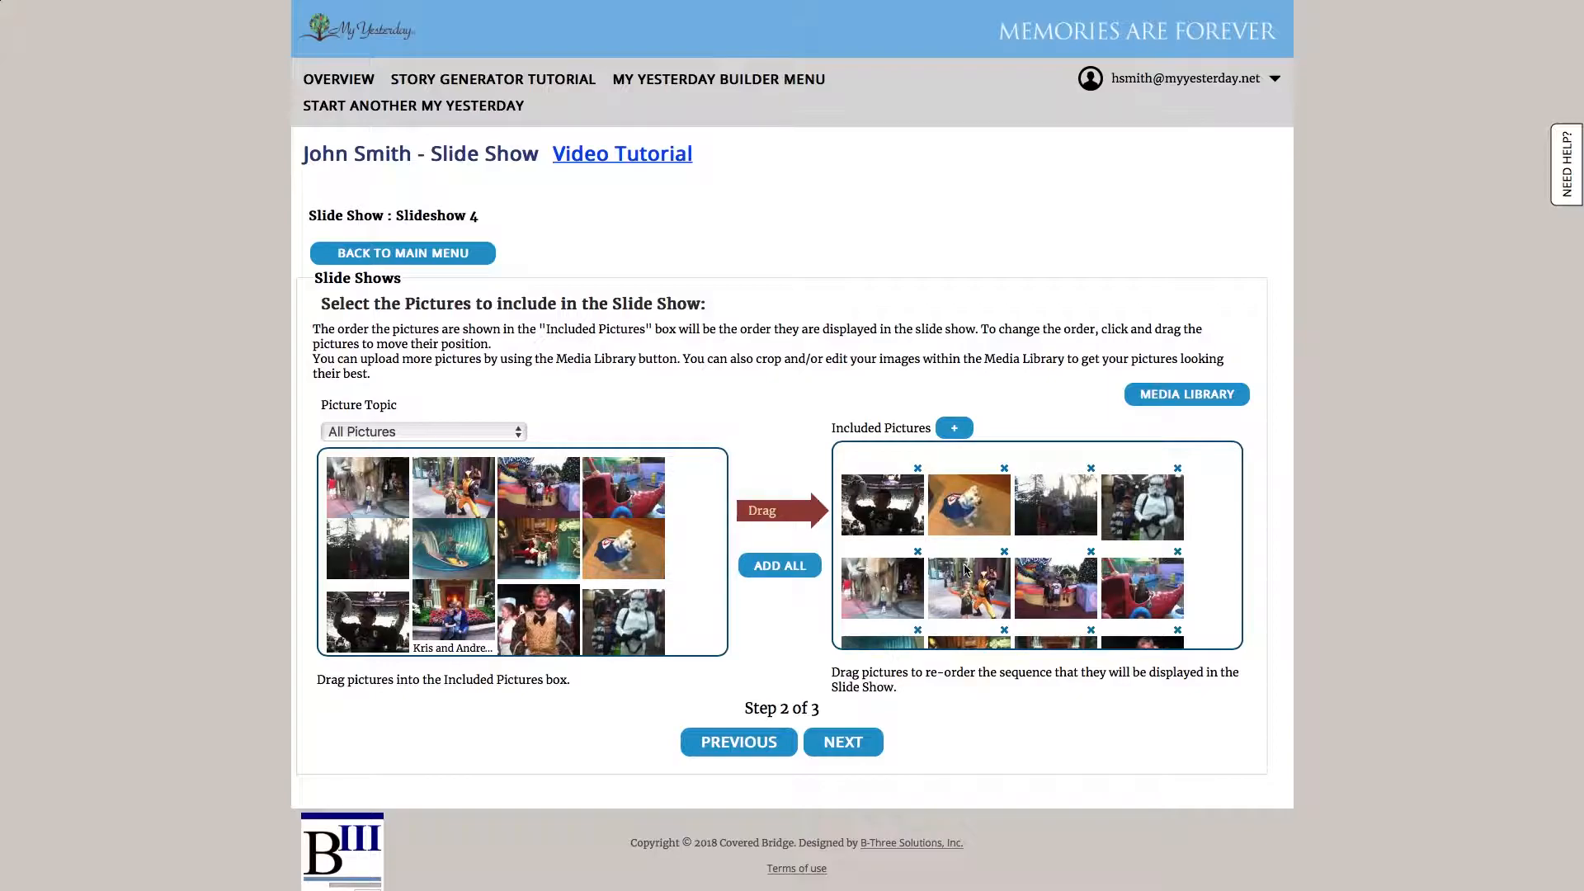
scroll(1044, 559, down, 3)
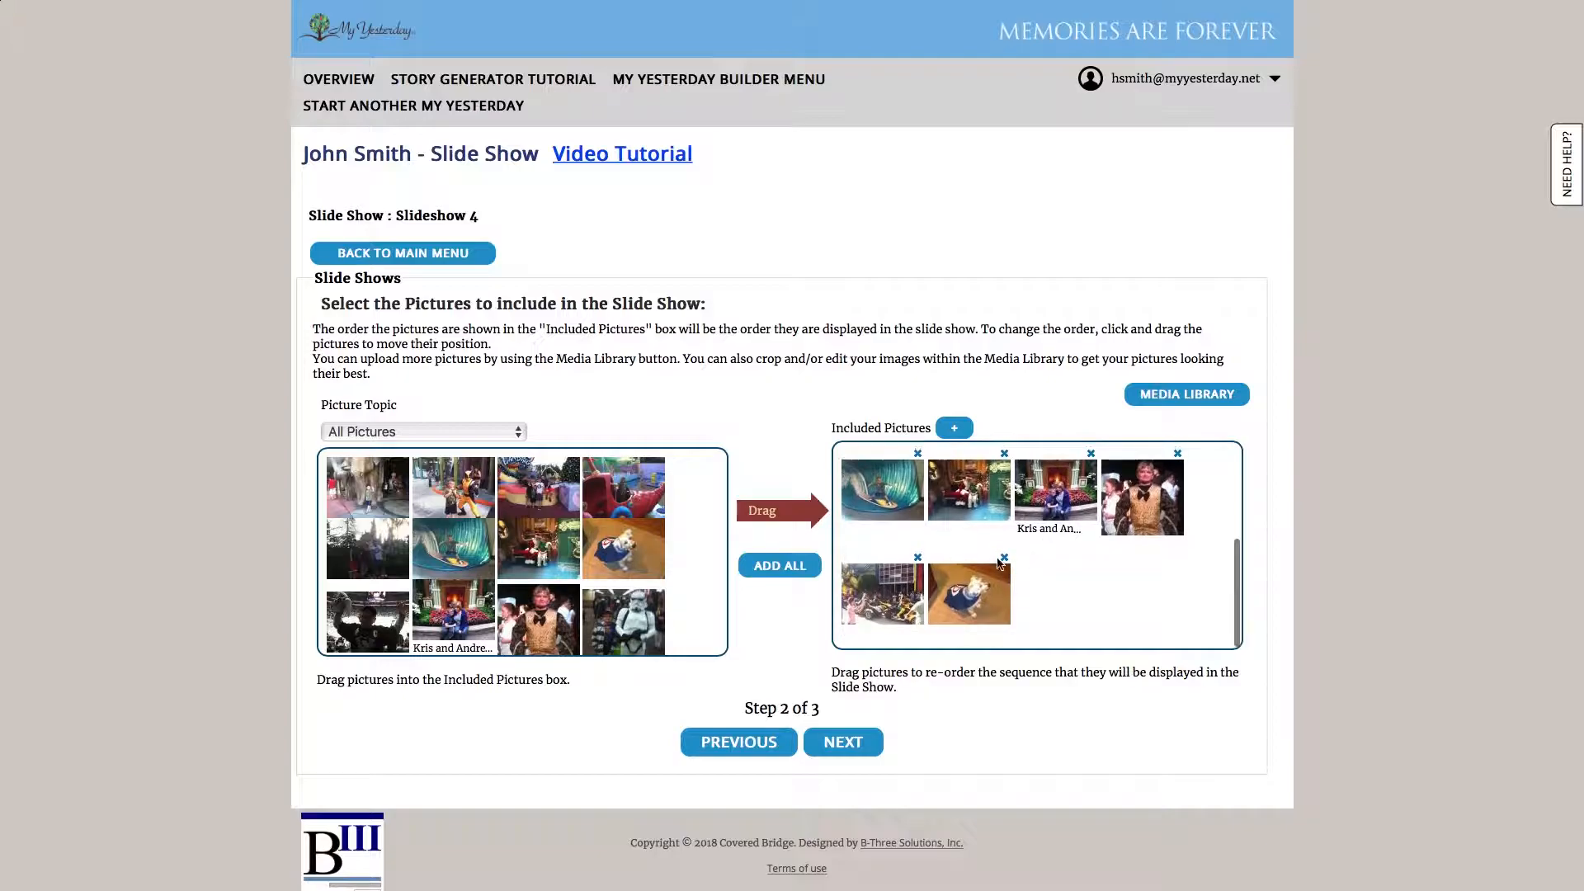
click(917, 557)
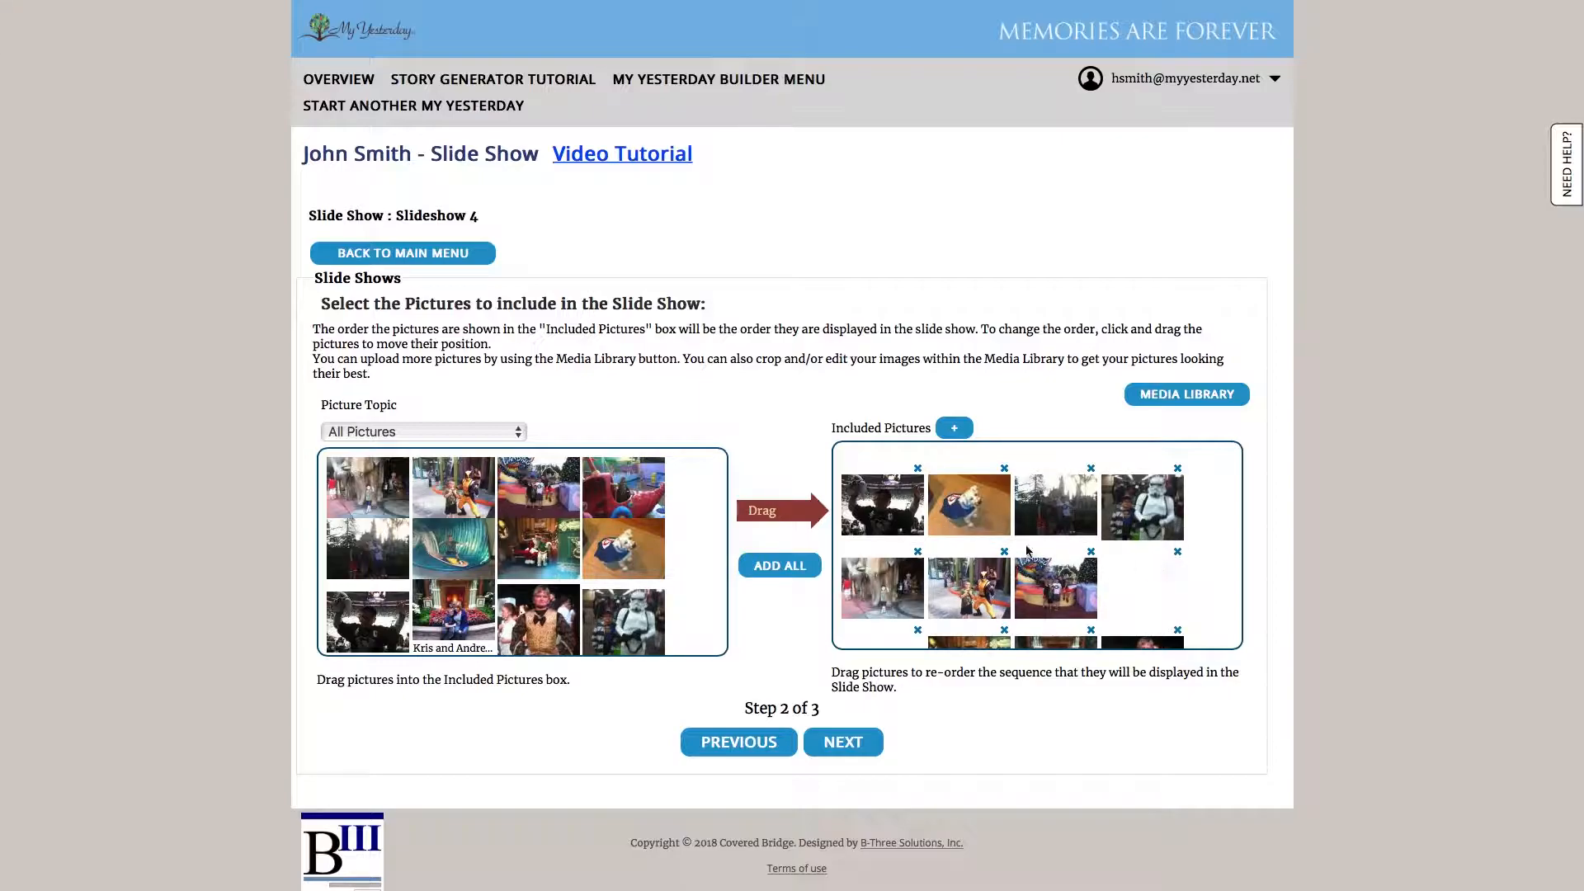
click(844, 743)
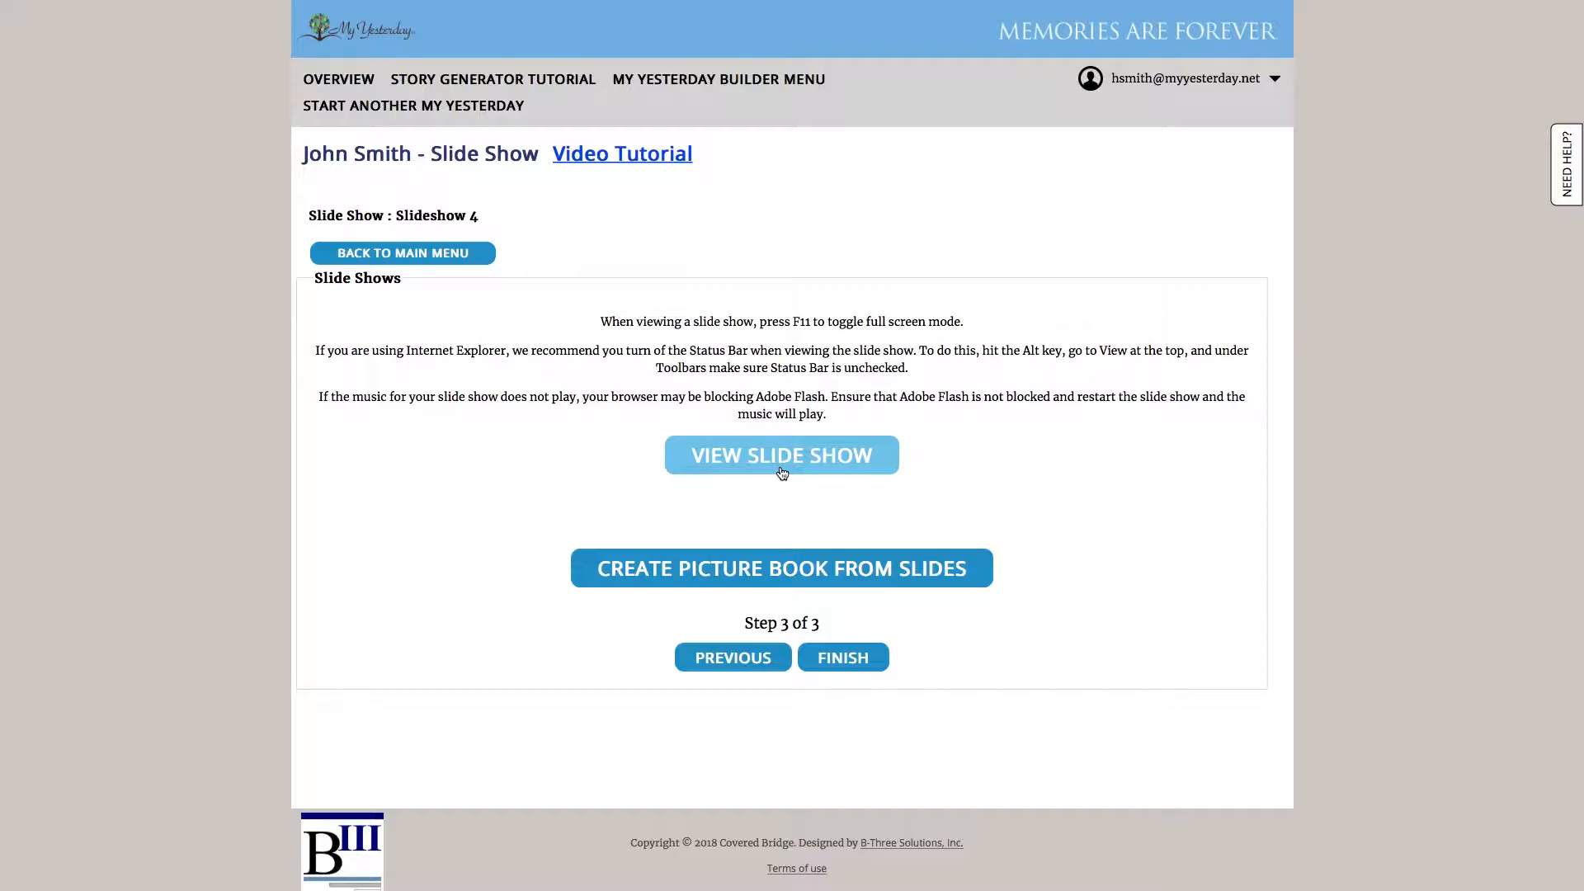
Preview the slide show, close its tab, and return the browser to full screen.
click(783, 471)
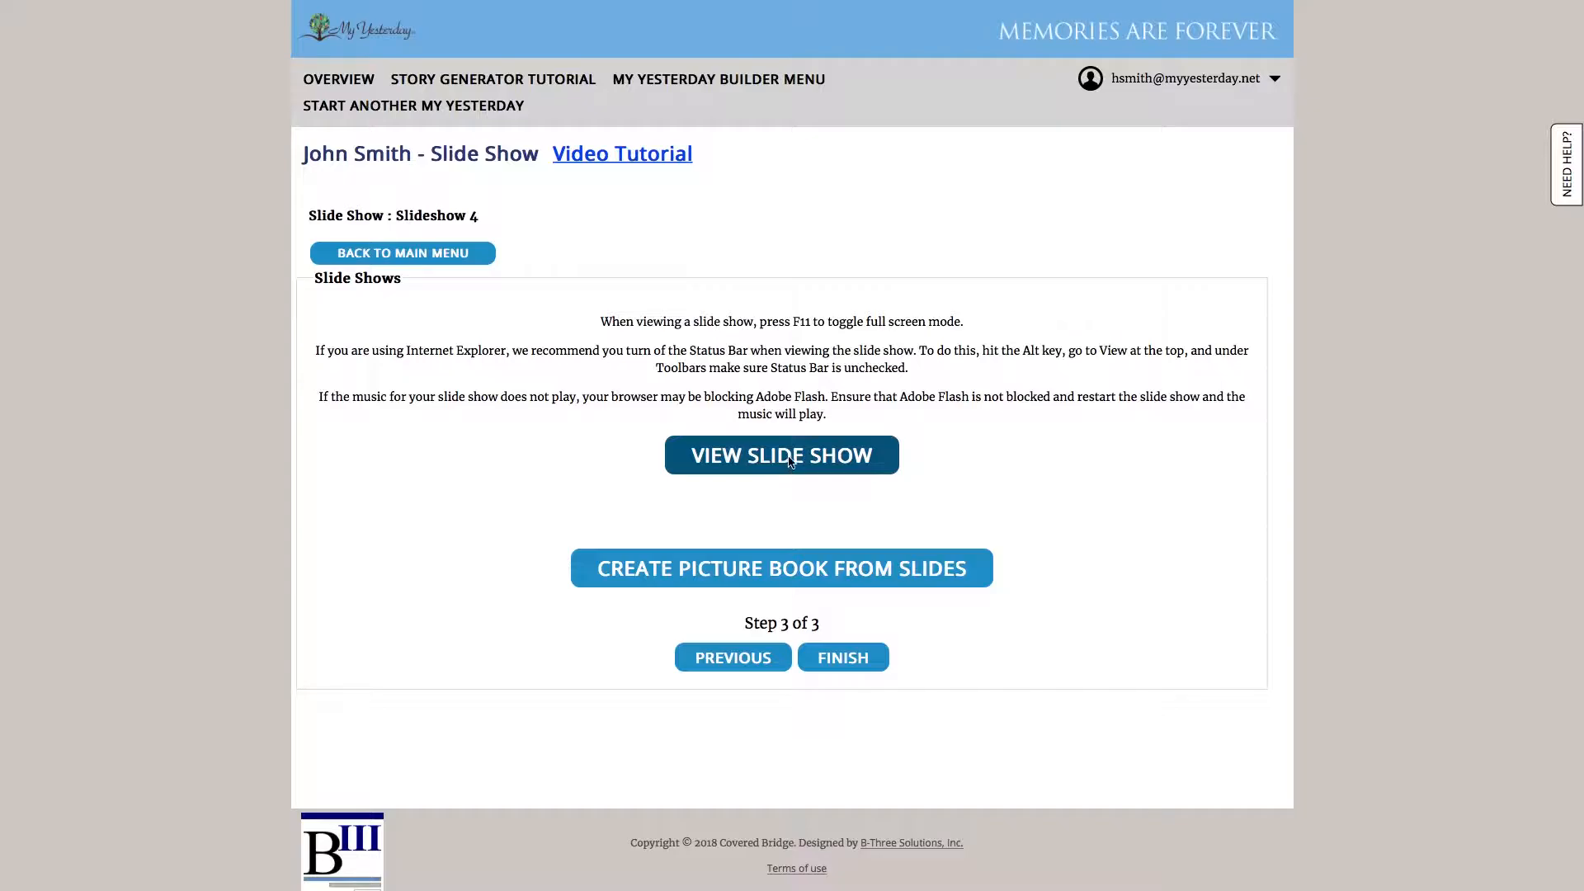
click(857, 457)
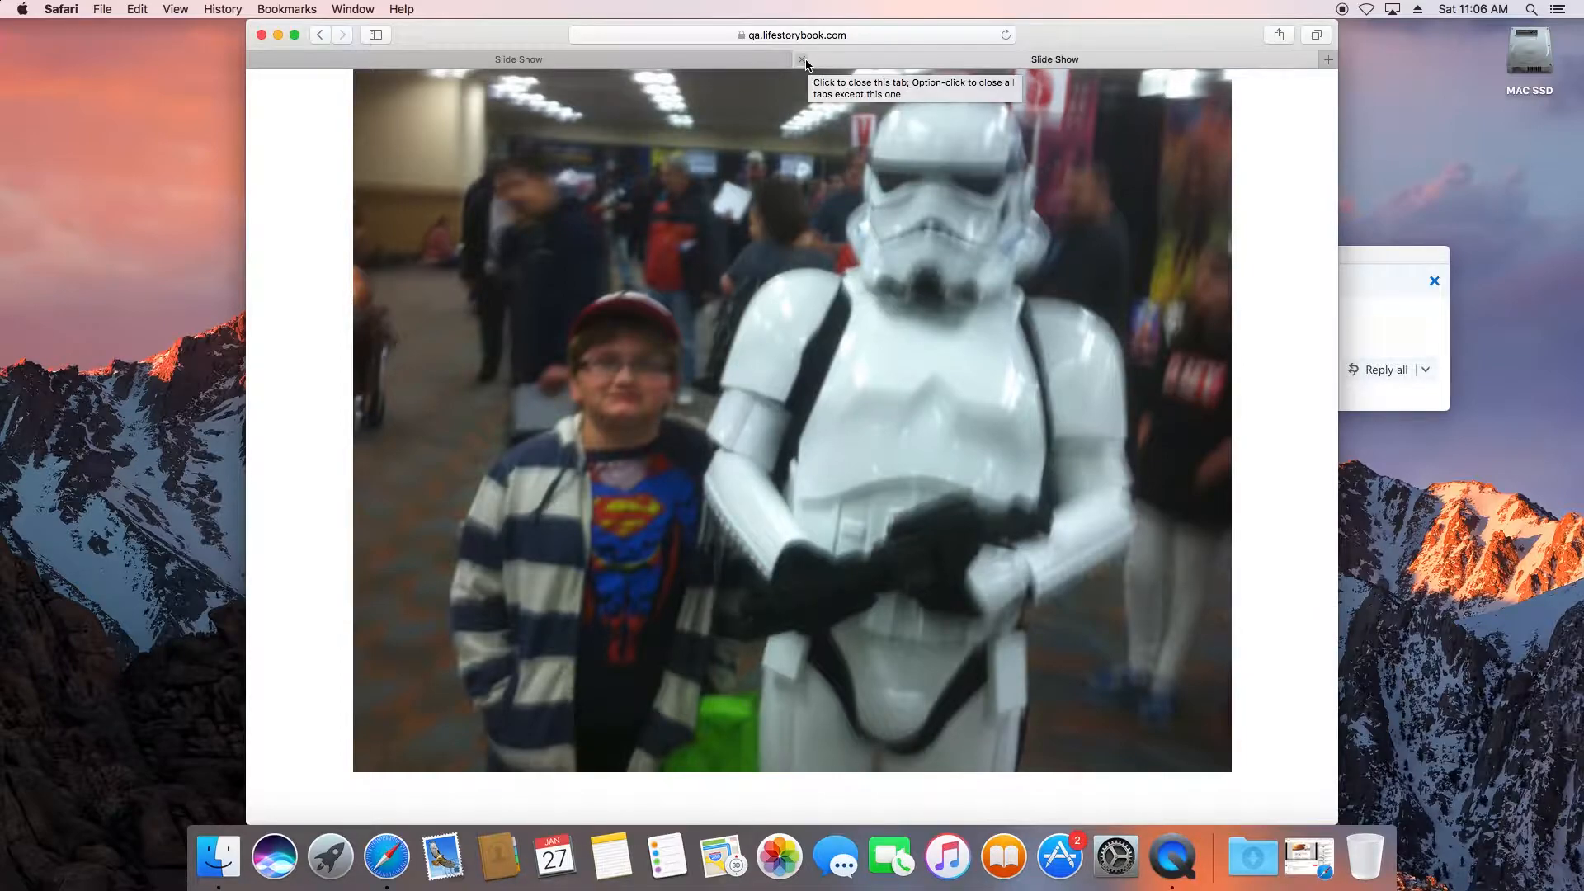
click(806, 64)
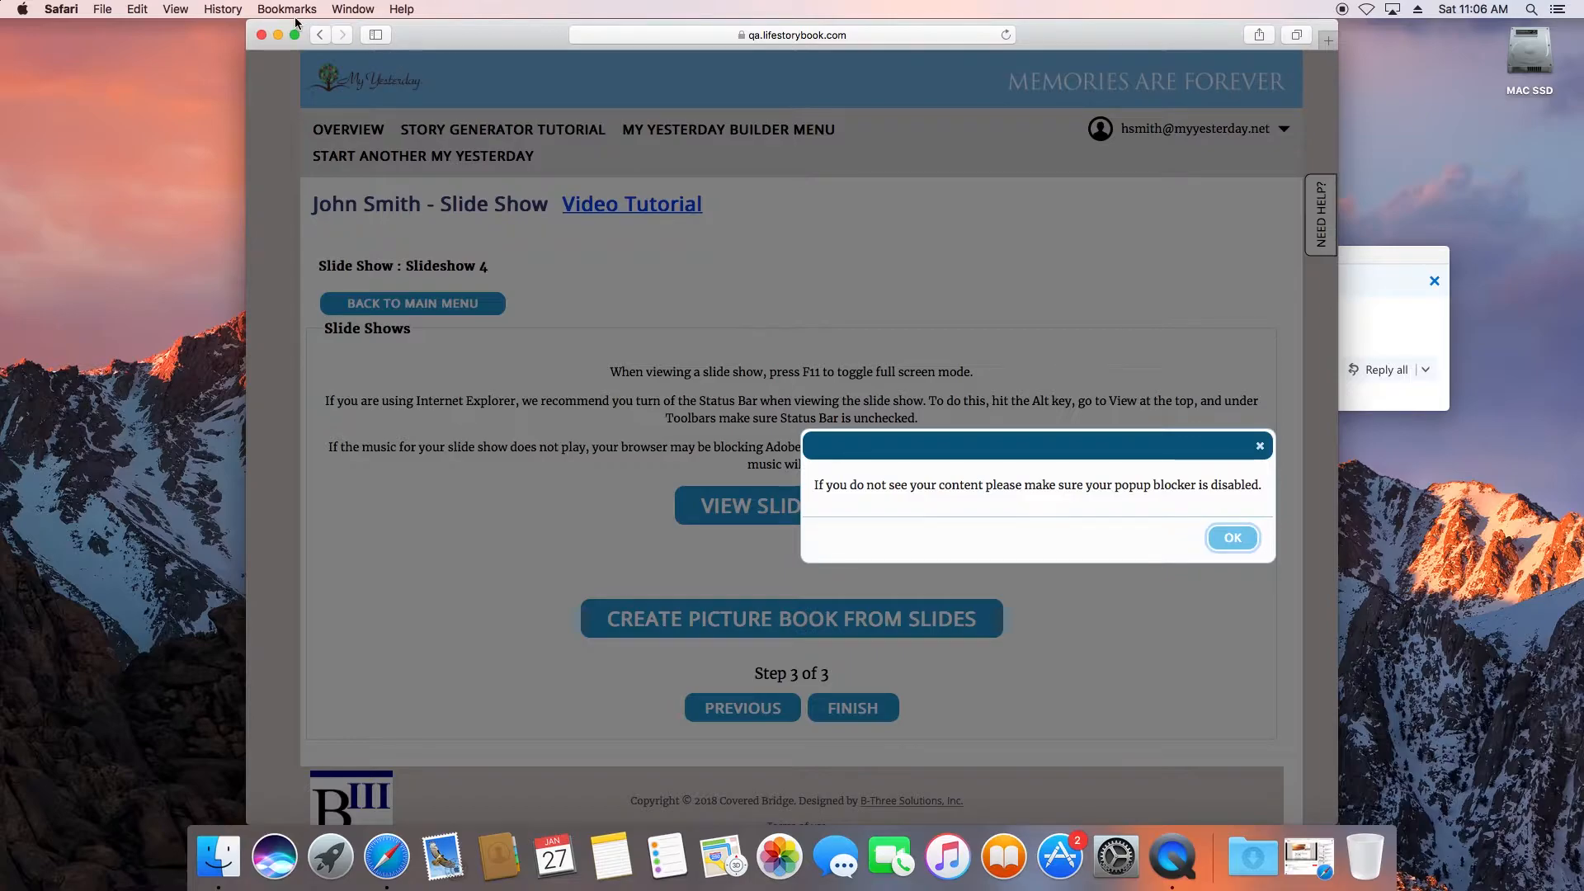
click(176, 9)
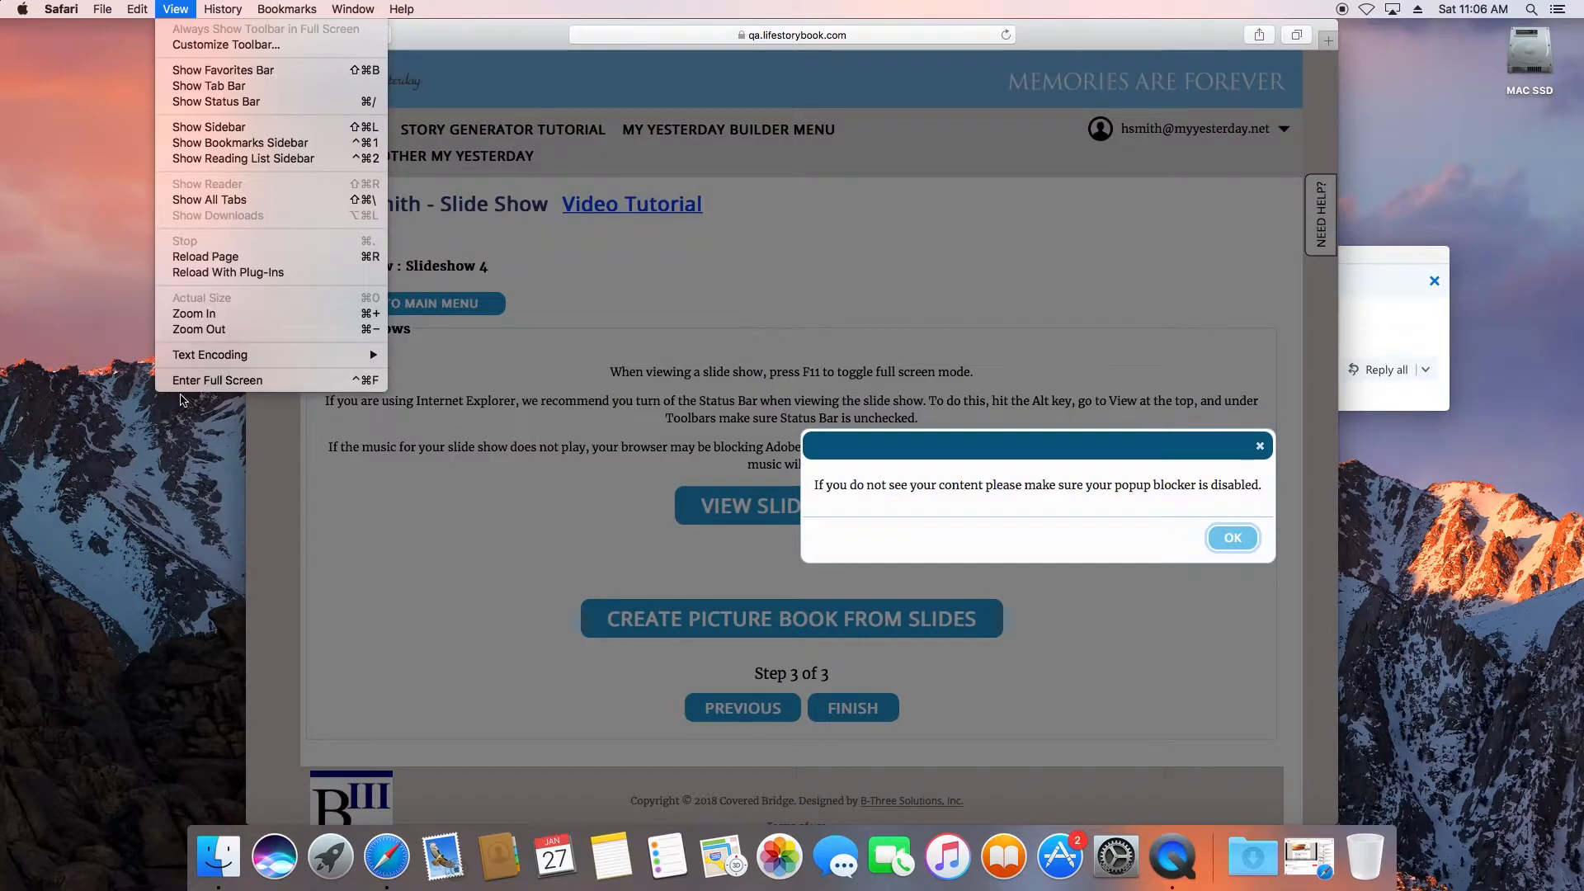
click(185, 380)
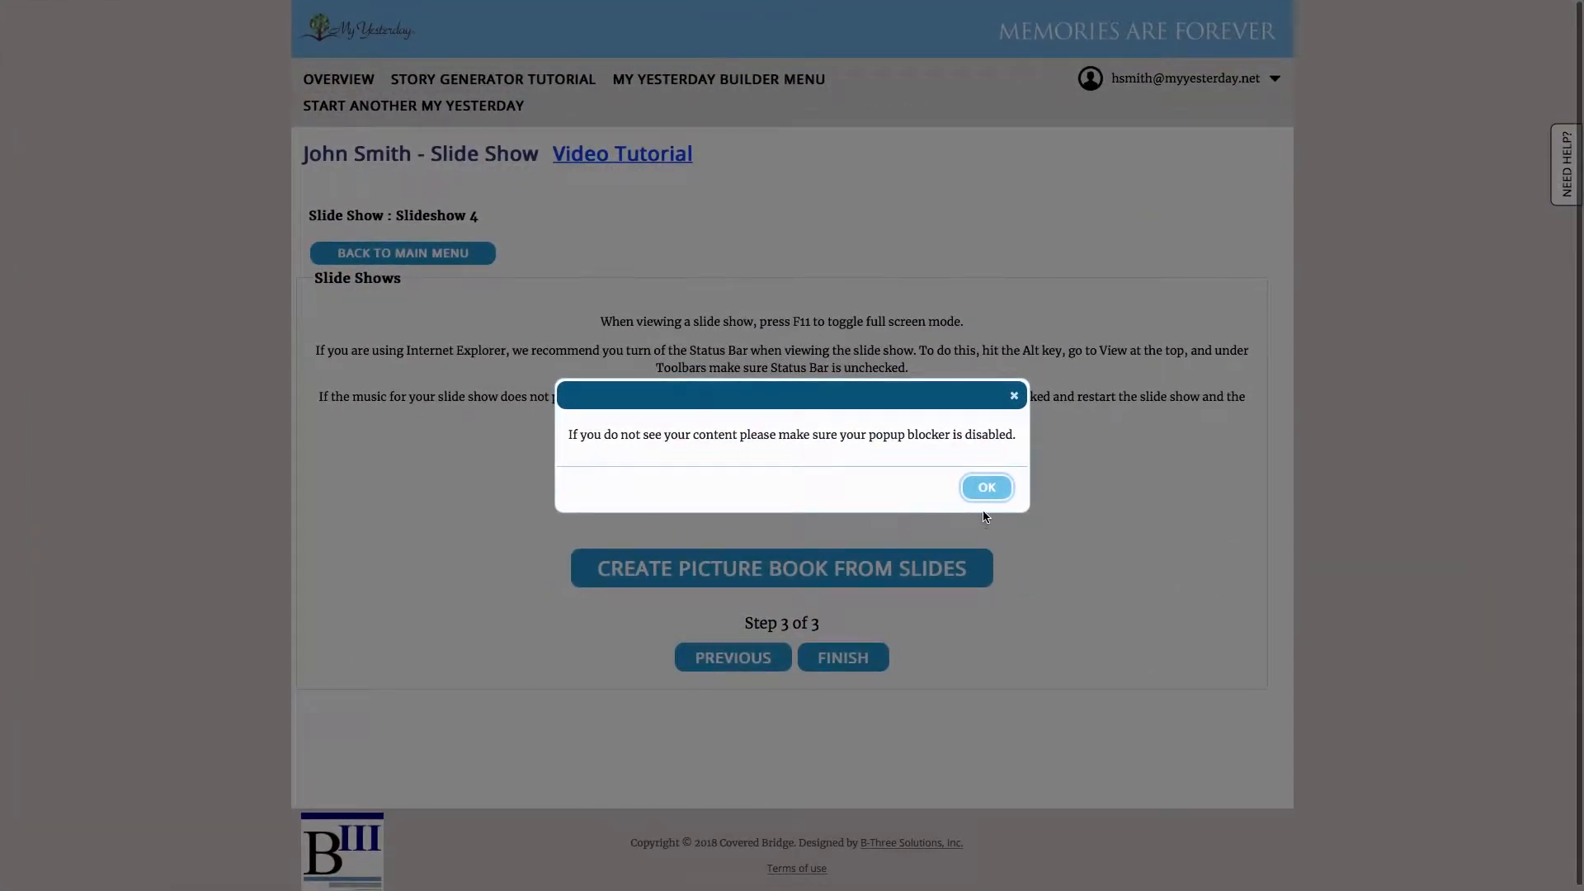
Dismiss the popup blocker notice and finish Slideshow 4.
click(985, 488)
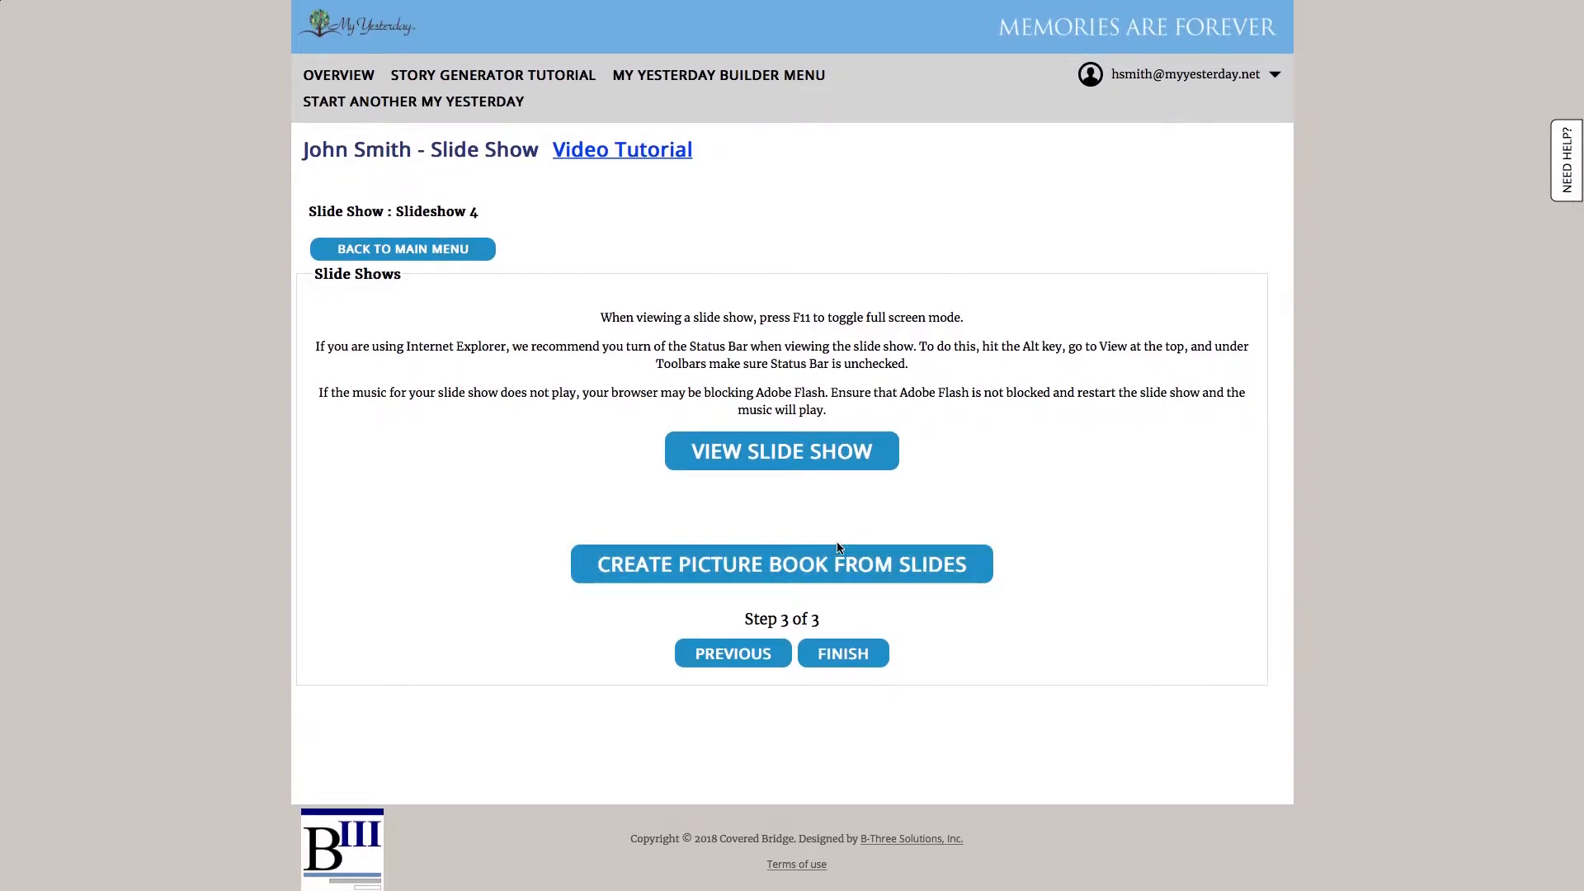
scroll(845, 662, down, 1)
click(843, 656)
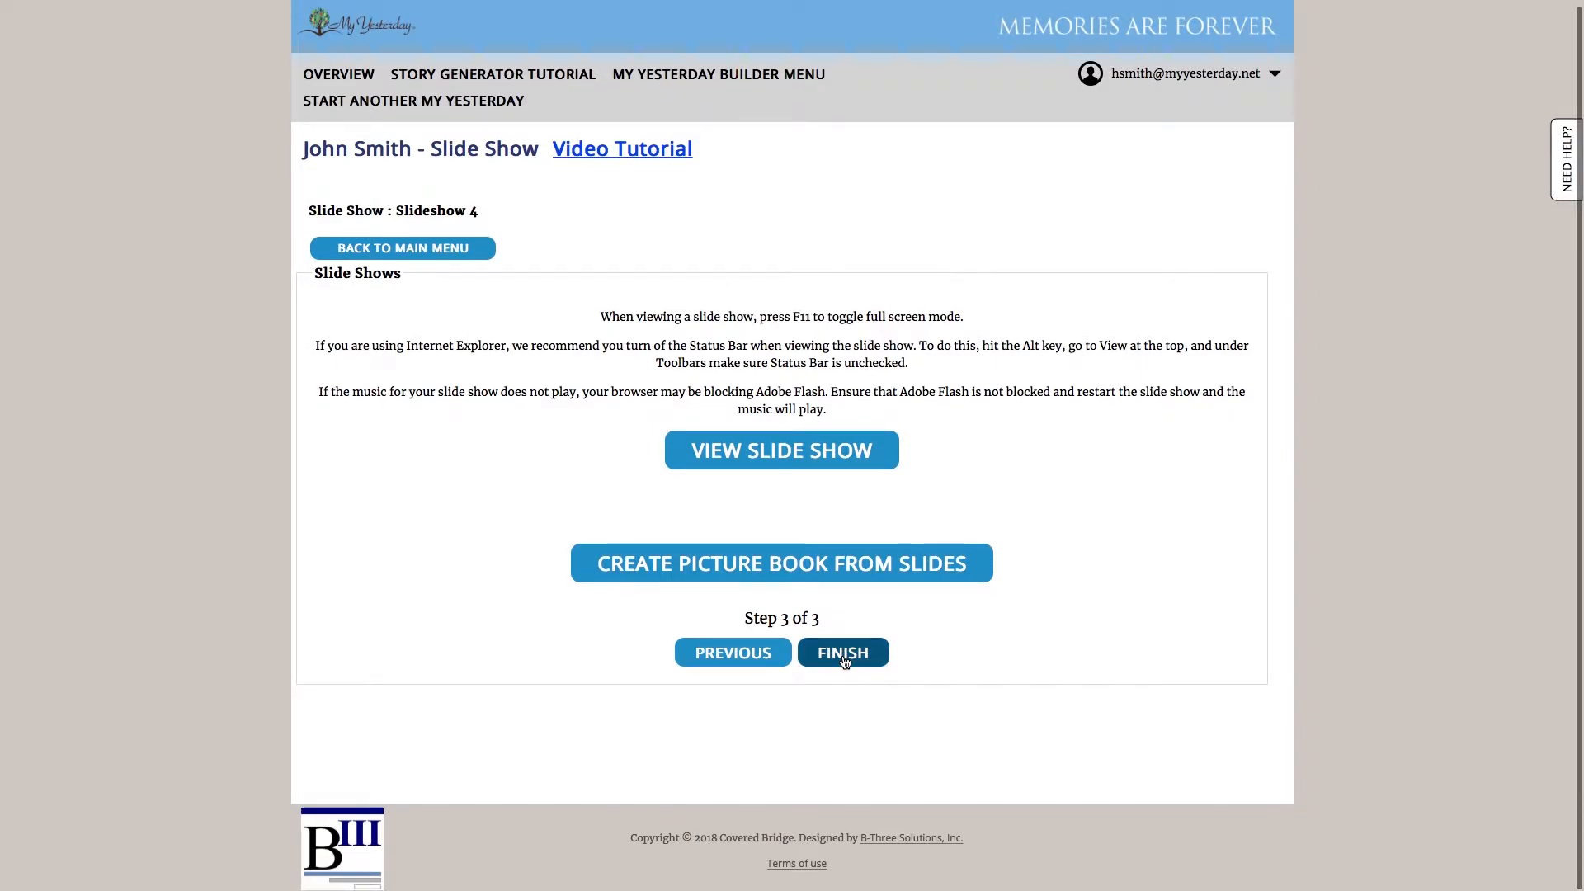